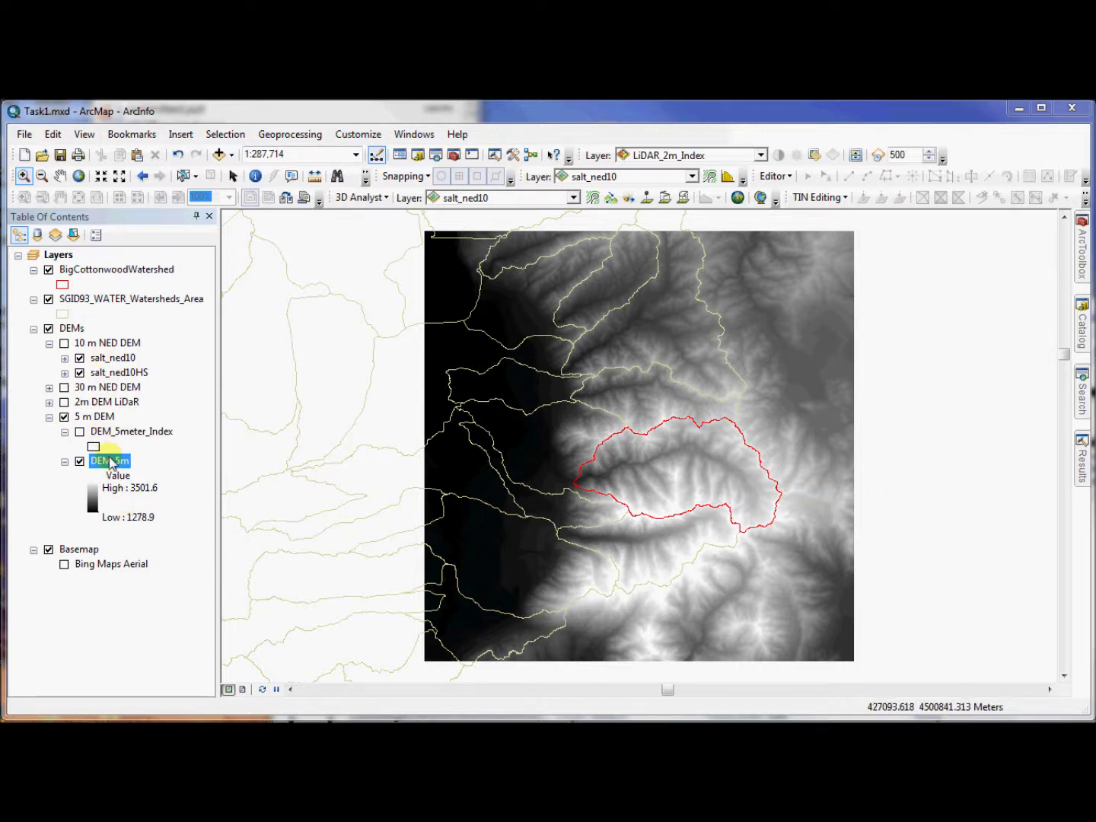
Open the 3D Analyst Hillshade tool and set DEM_5m from the 5 m DEM group as the input raster
left_click(1082, 259)
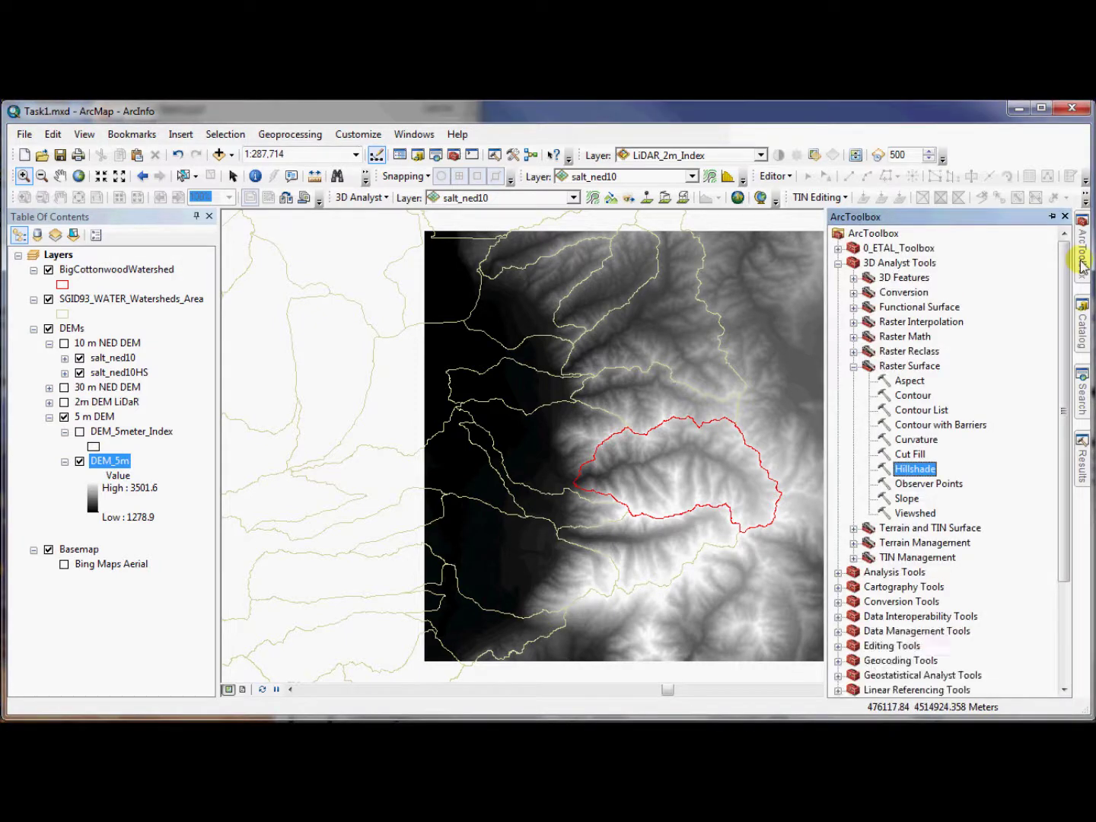
double_click(921, 470)
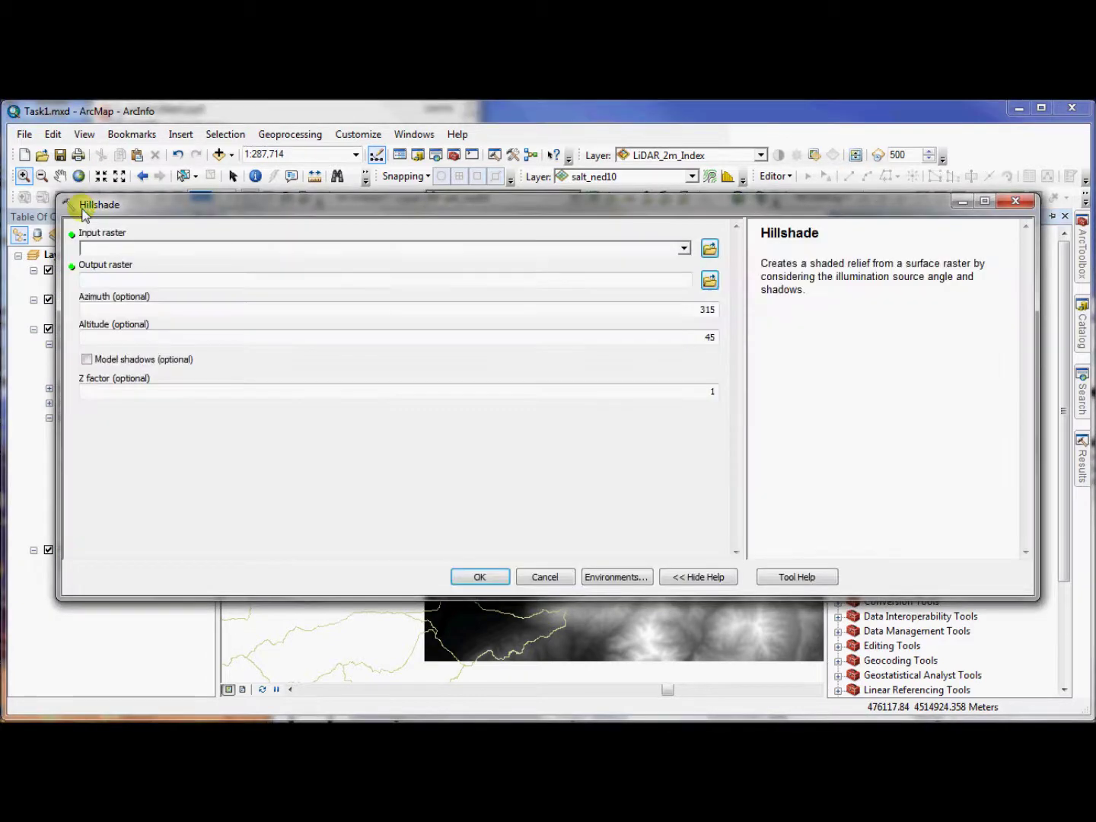
left_click(685, 248)
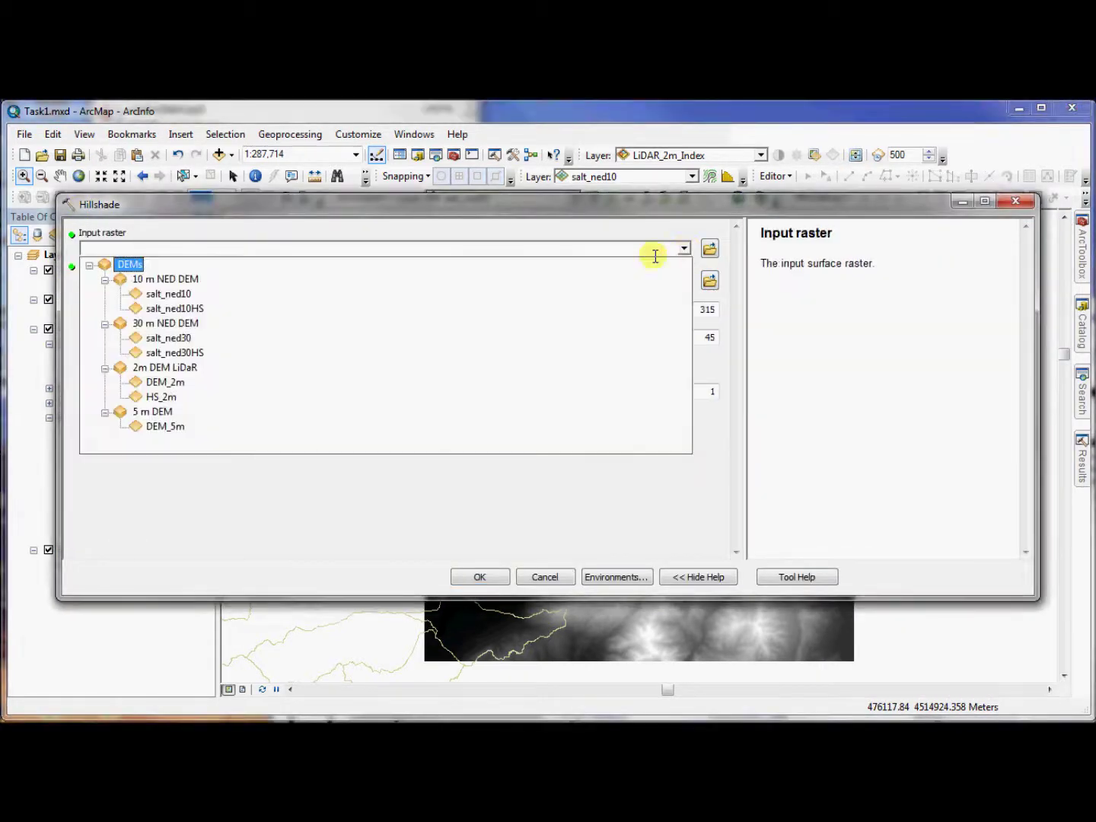
left_click(162, 428)
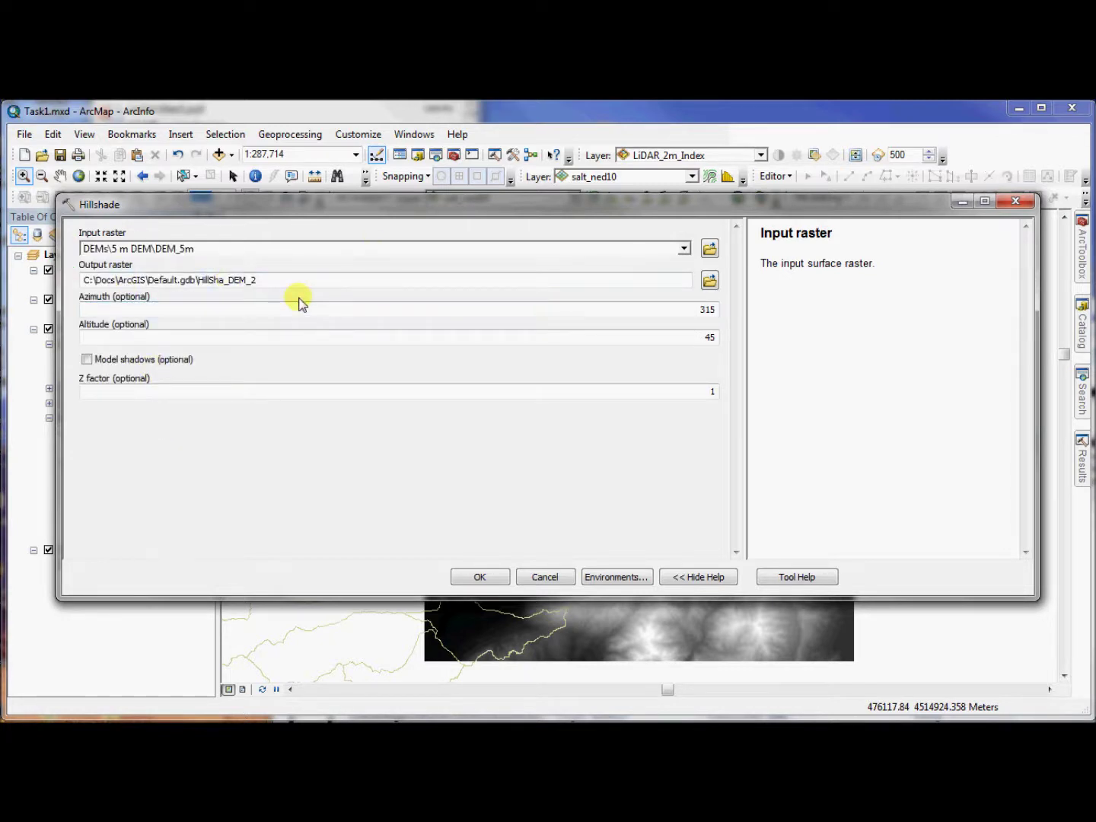
Set the hillshade output raster to HS_5m inside 5m AutoCorrelatedDEM.gdb in the 5mDEM folder
left_click(709, 282)
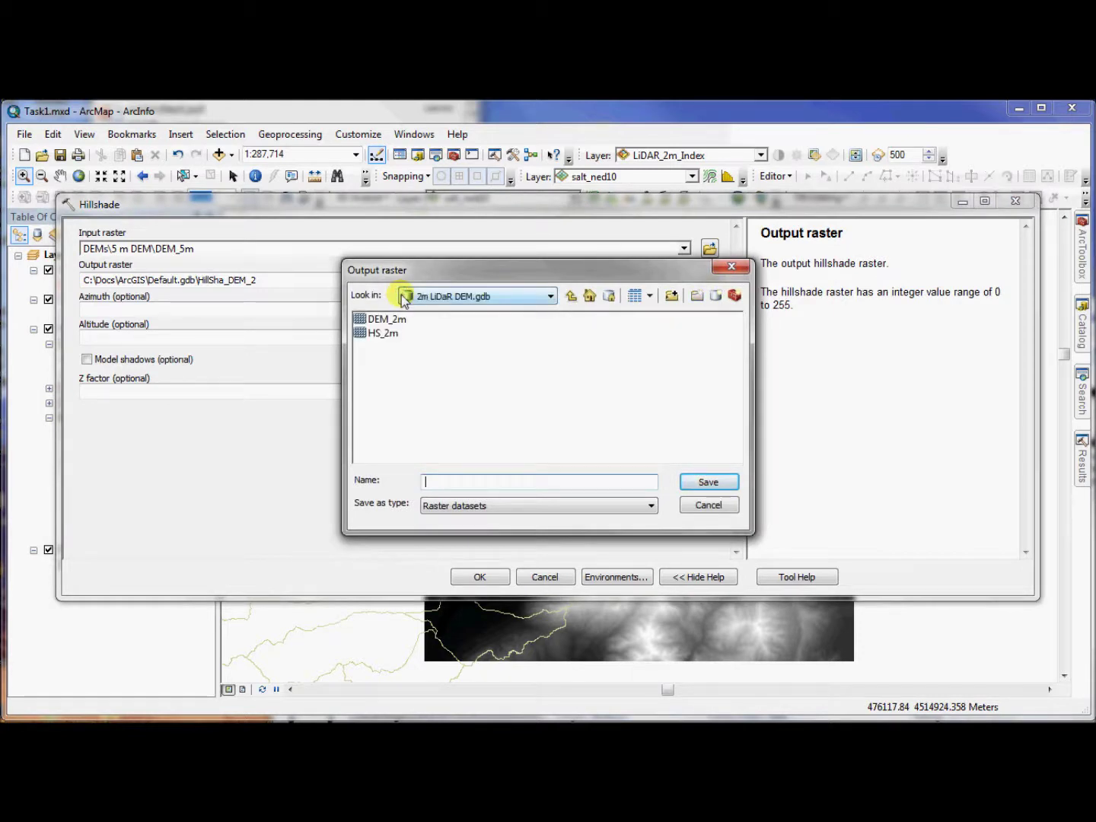
left_click(570, 296)
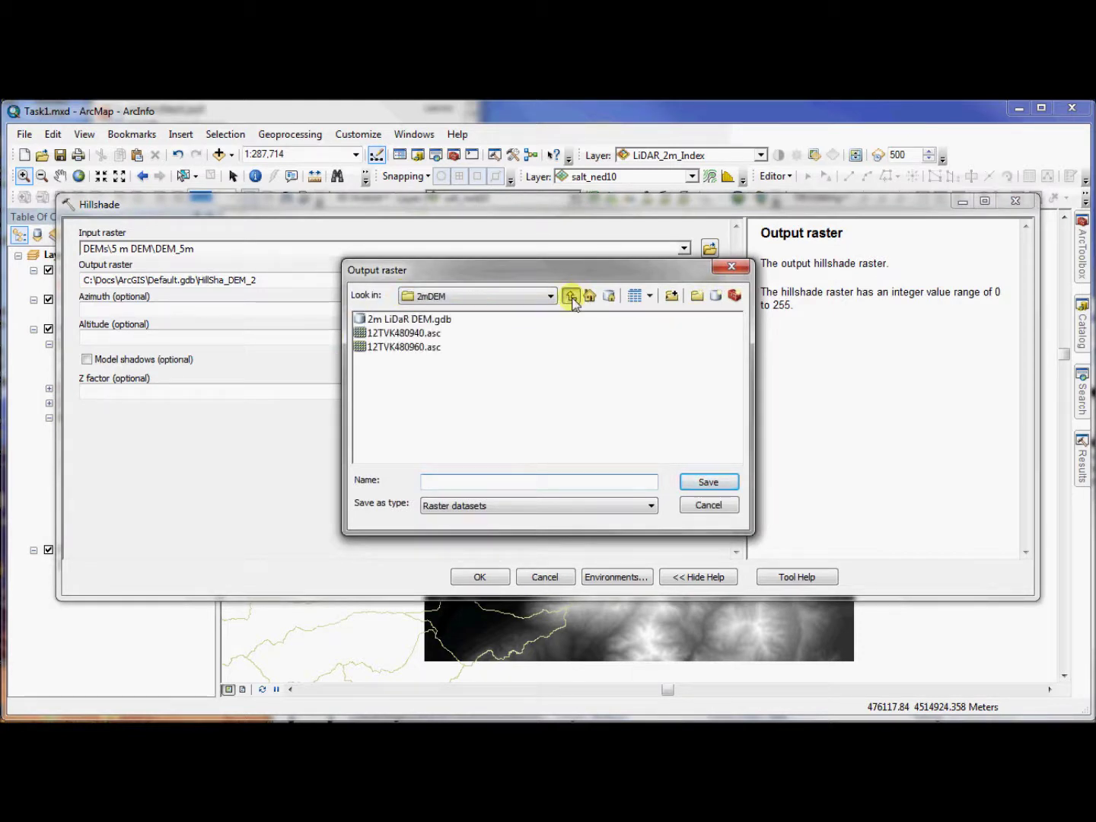
left_click(572, 297)
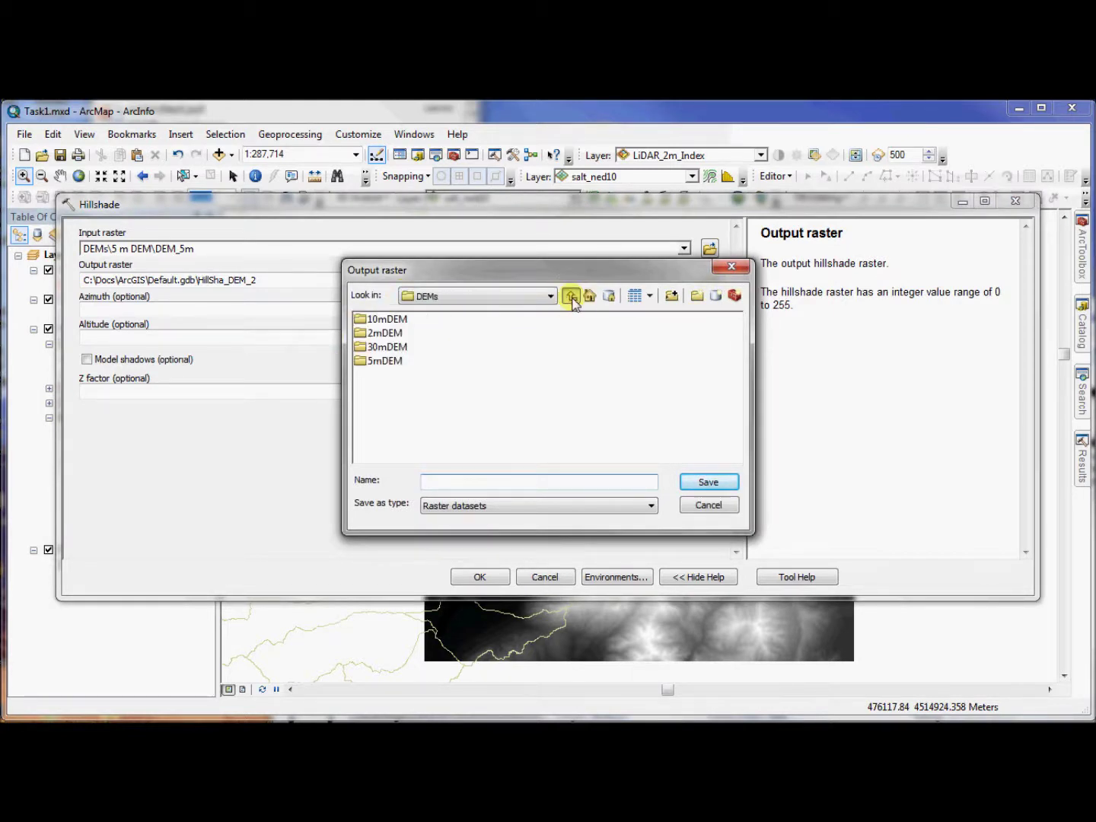
double_click(373, 363)
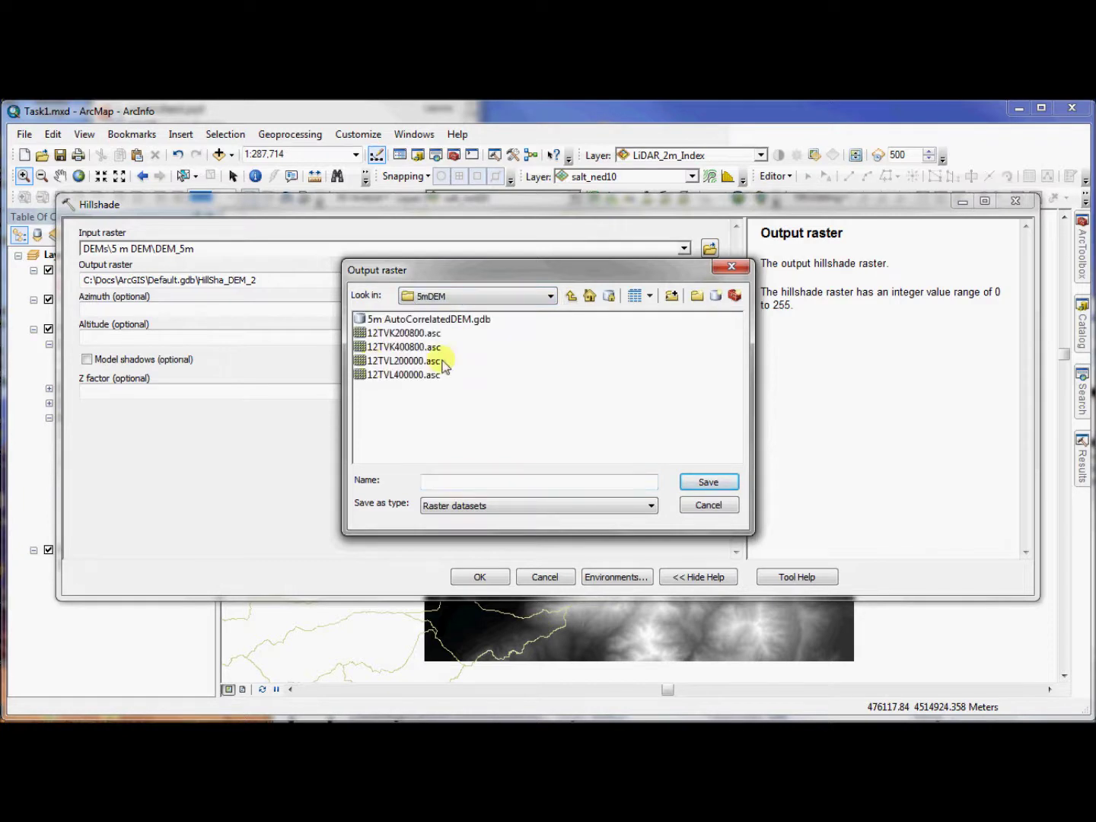
double_click(453, 322)
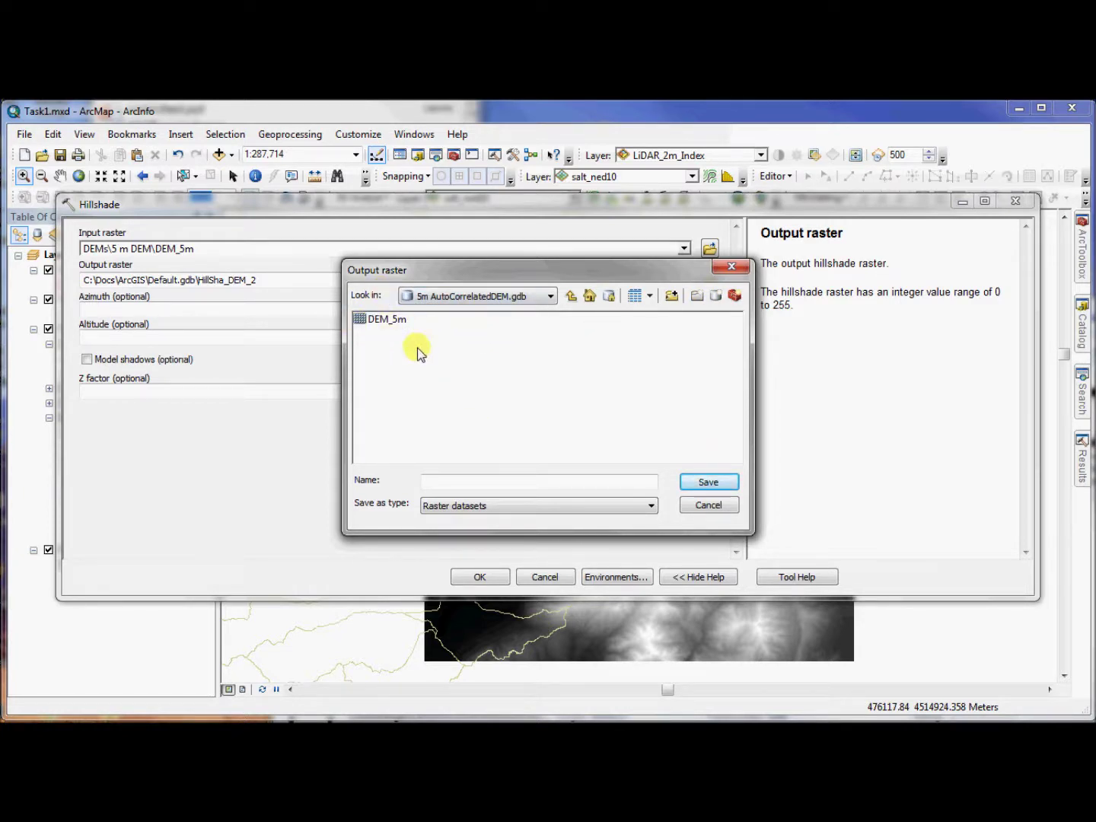
left_click(468, 477)
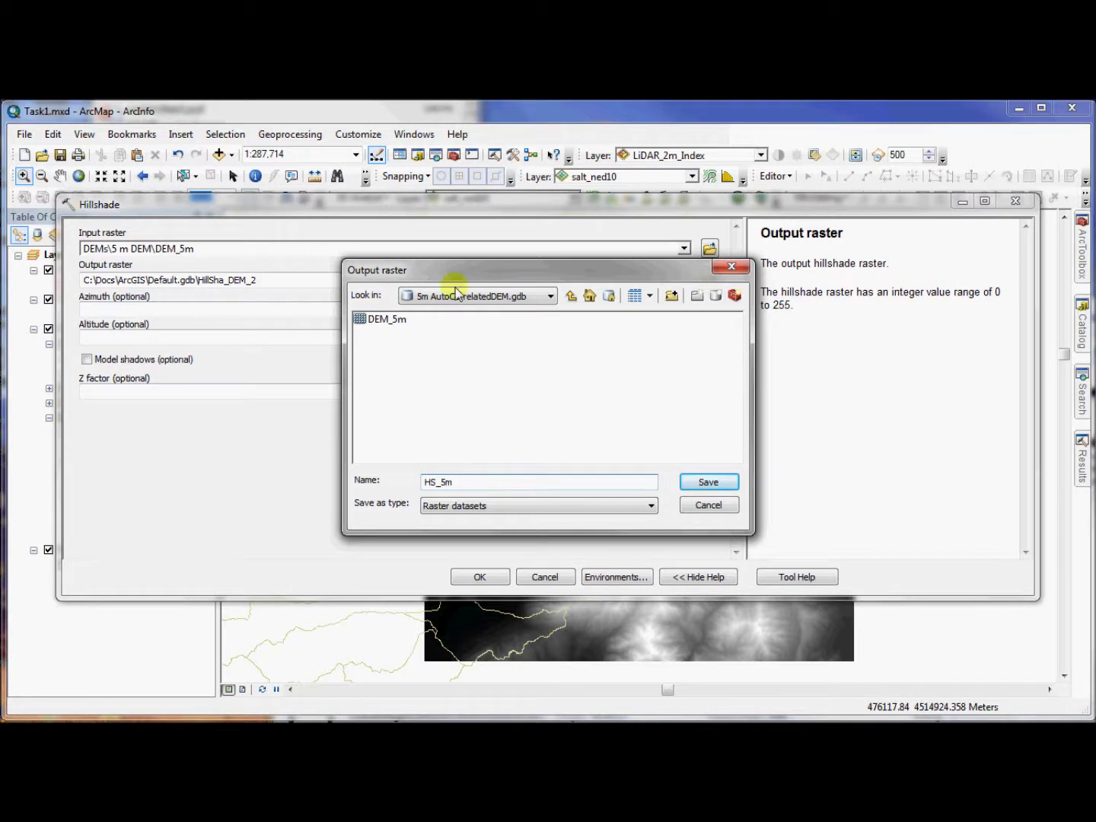
left_click(708, 482)
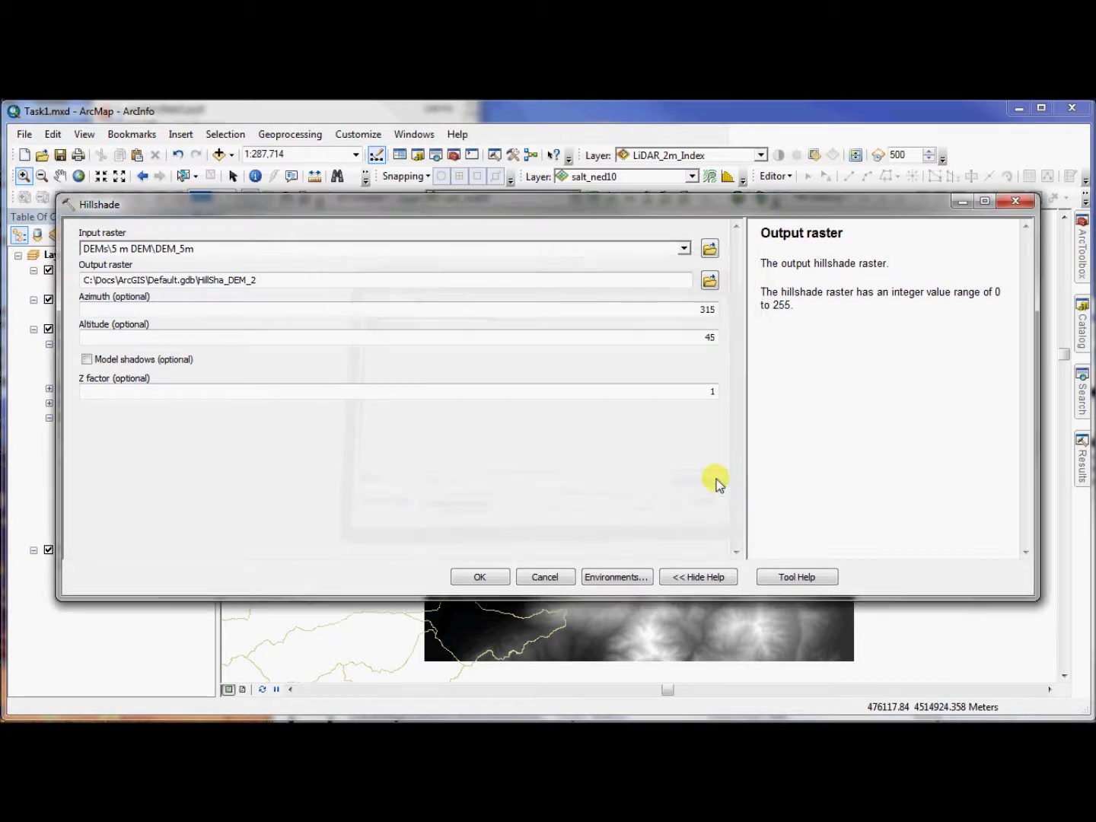
Enable Model shadows, keep azimuth 315 and altitude 45, and run the Hillshade tool
double_click(707, 309)
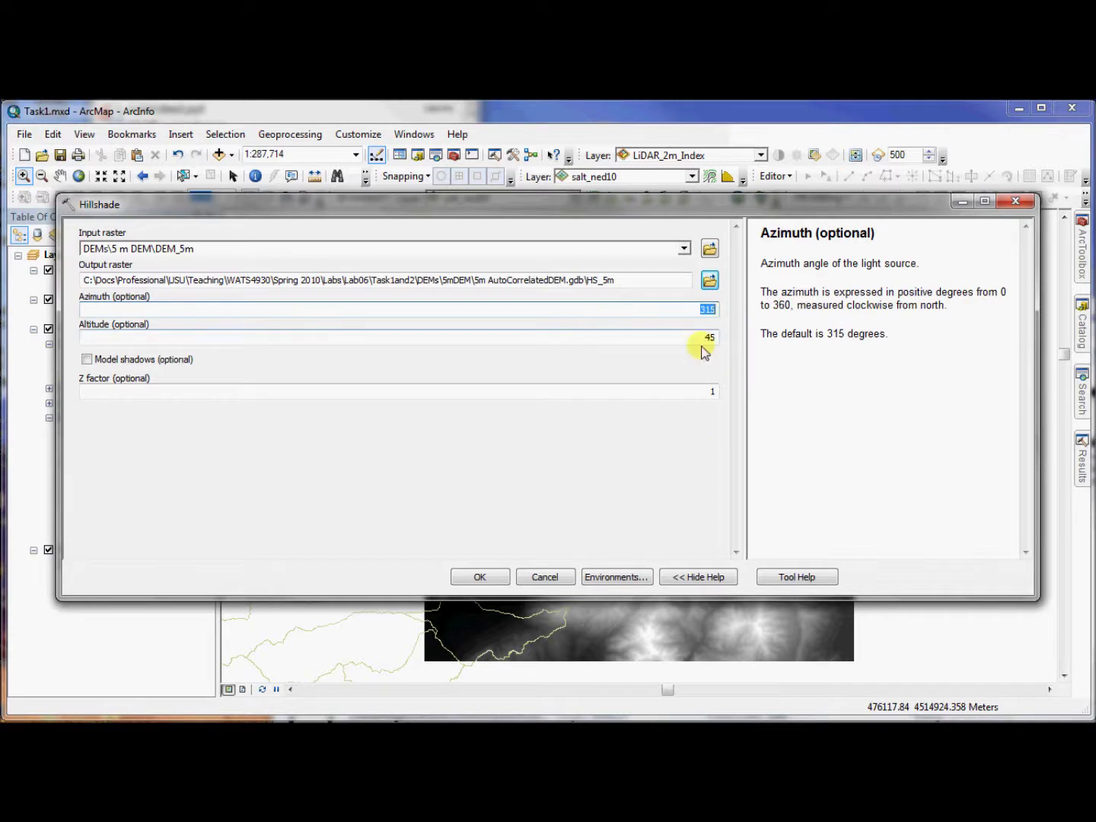
double_click(713, 336)
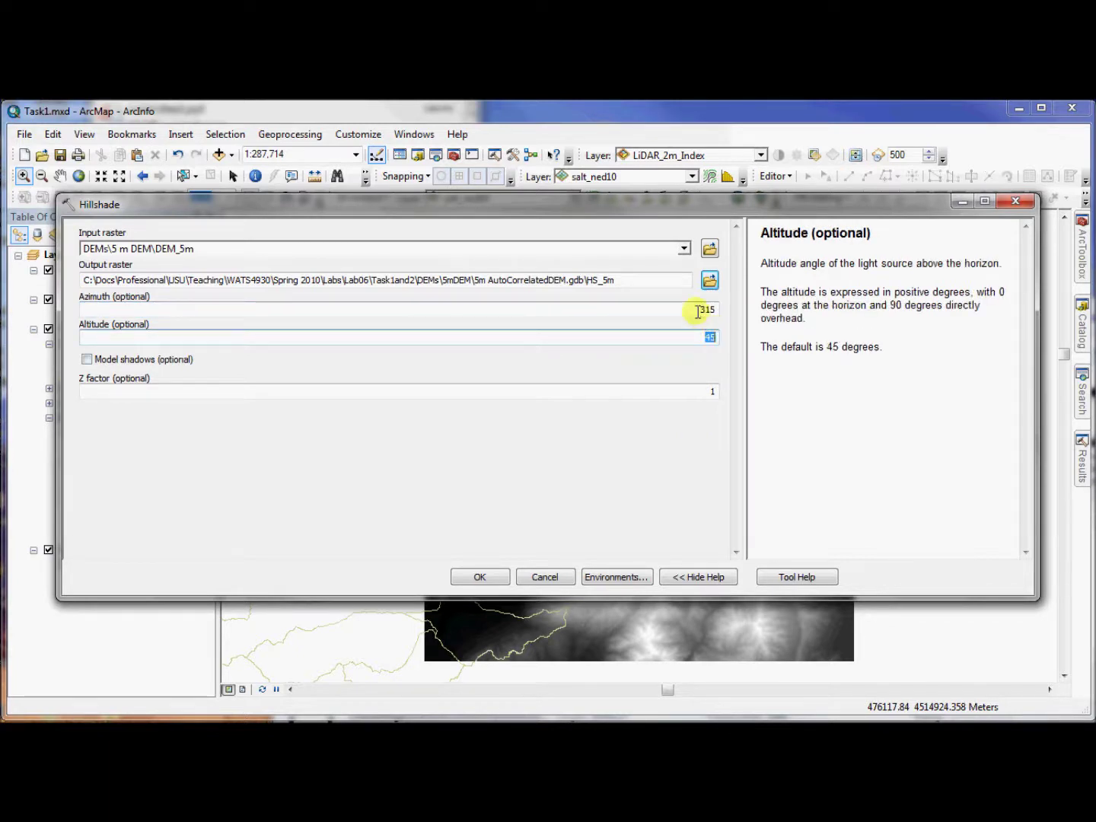
double_click(730, 309)
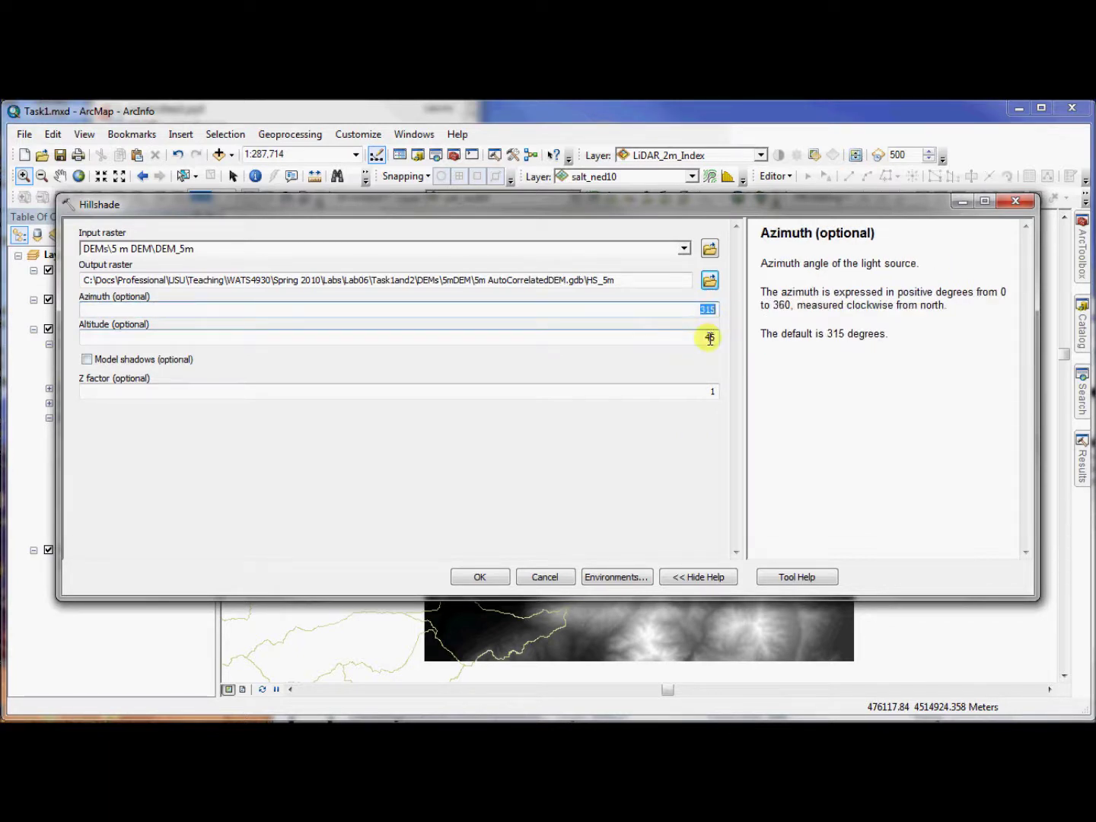
double_click(719, 335)
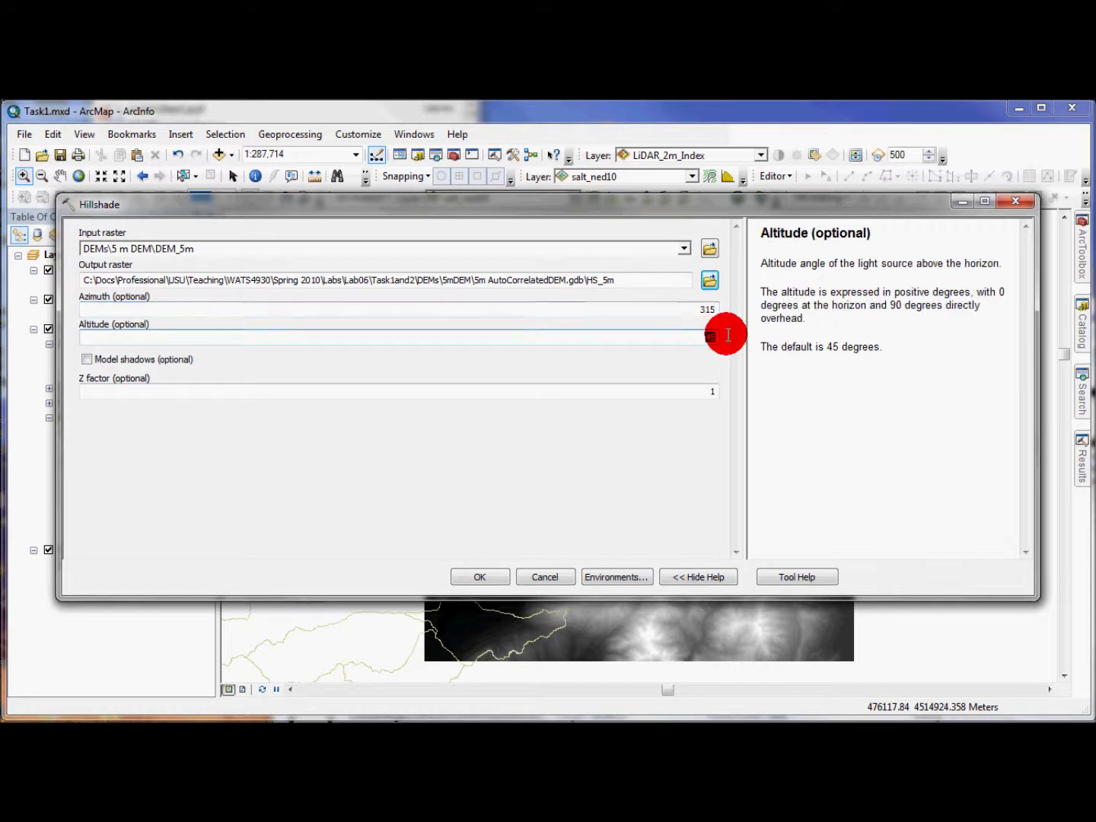
left_click(86, 360)
left_click(86, 360)
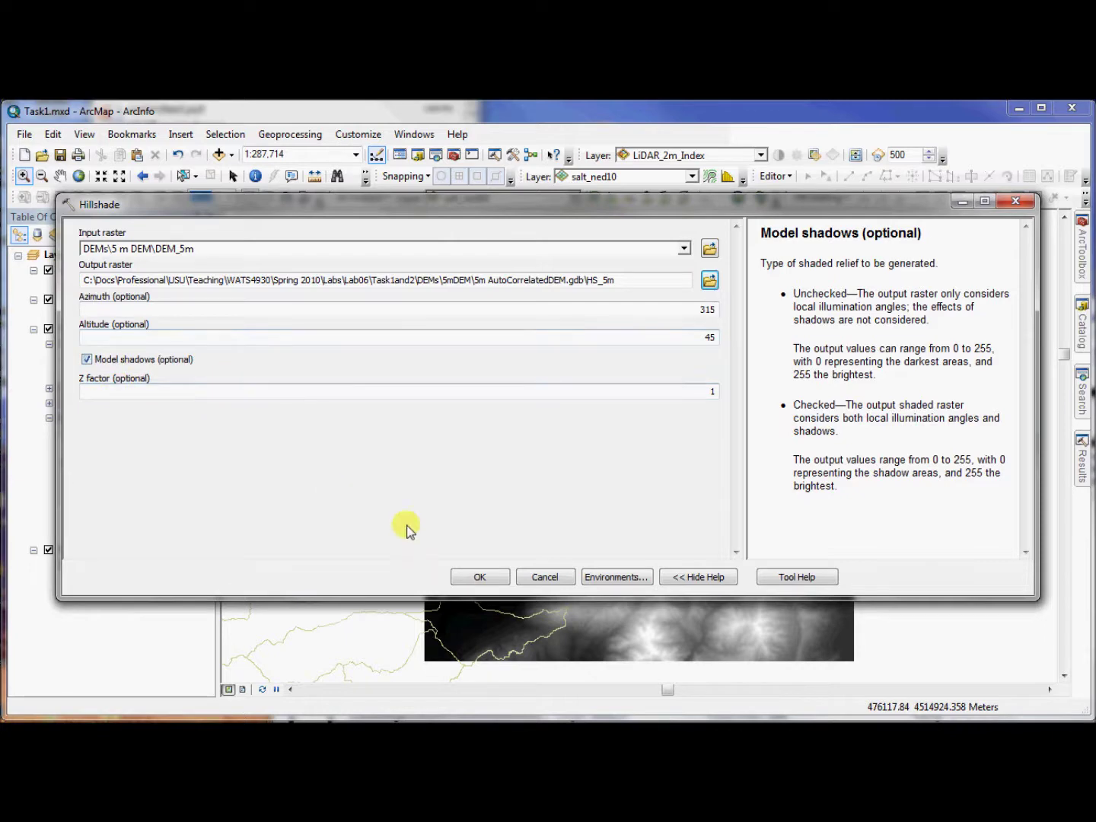
left_click(479, 579)
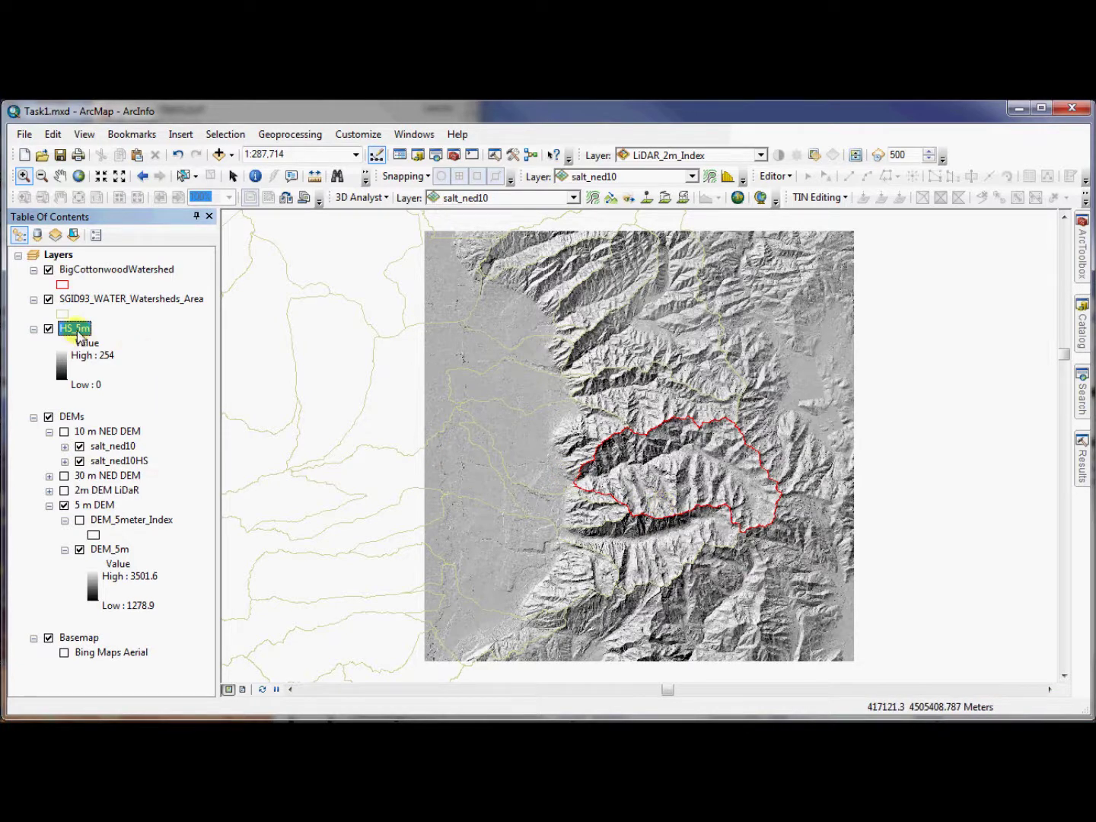
Zoom to the BigCottonwoodWatershed layer and compare the hillshade with the DEM by switching HS_5m off and back on
right_click(79, 273)
left_click(140, 354)
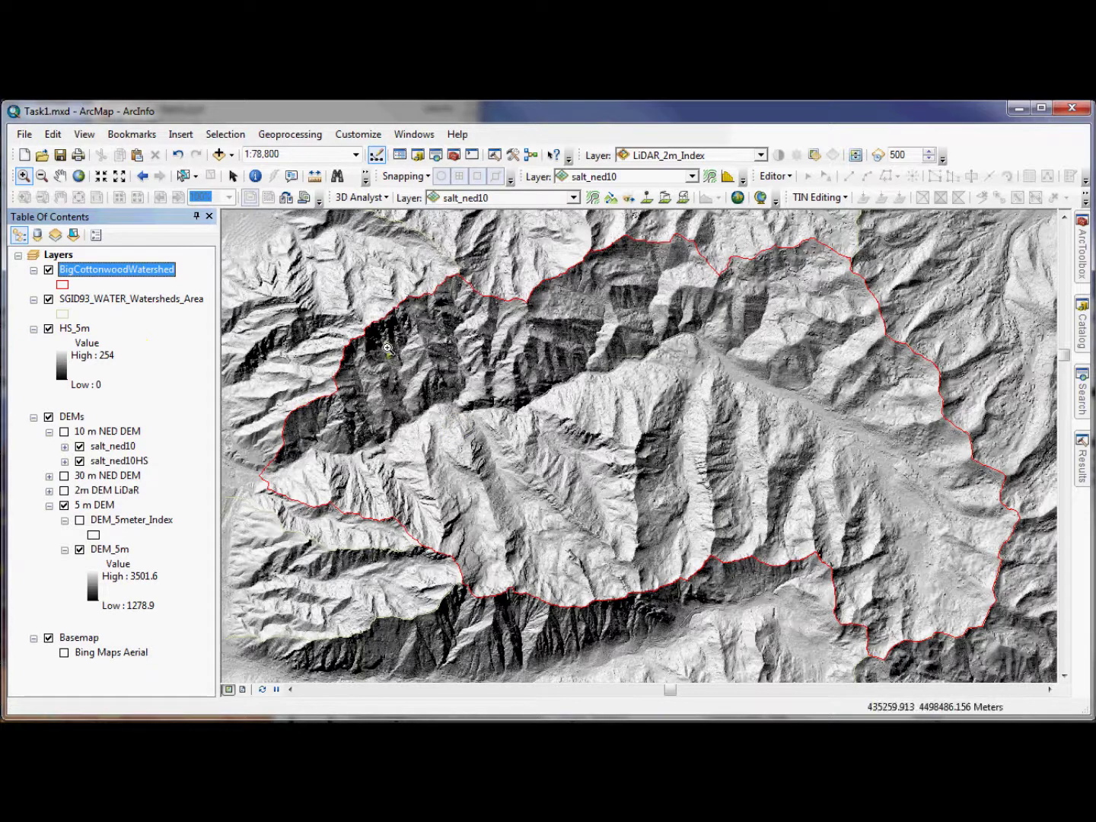
left_click(50, 329)
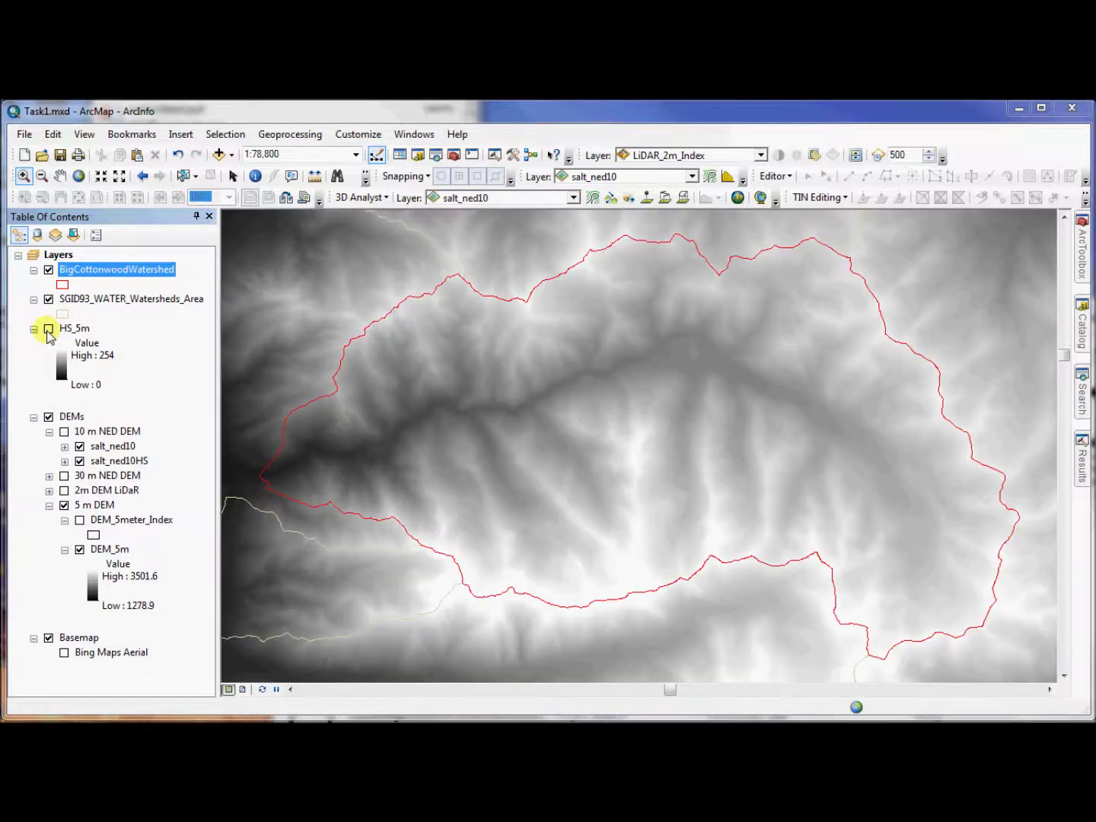
left_click(49, 329)
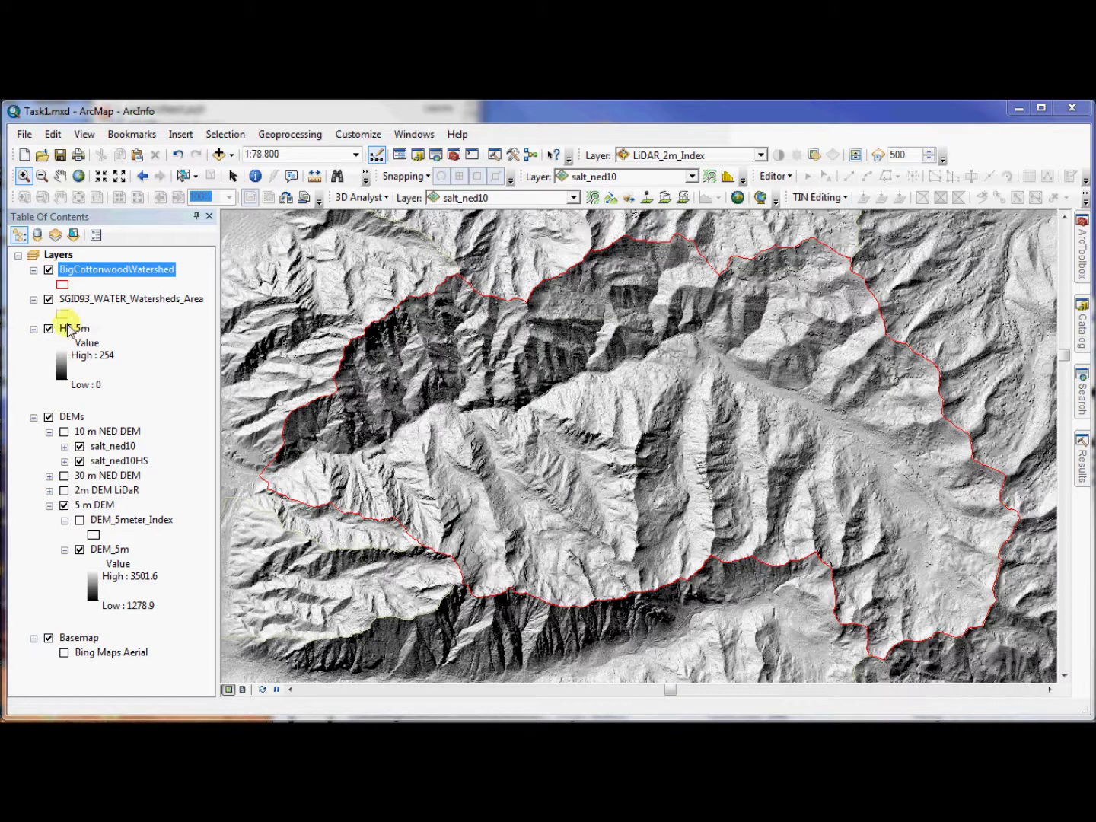
Move the HS_5m layer into the 5 m DEM group, directly below DEM_5m
left_click(74, 329)
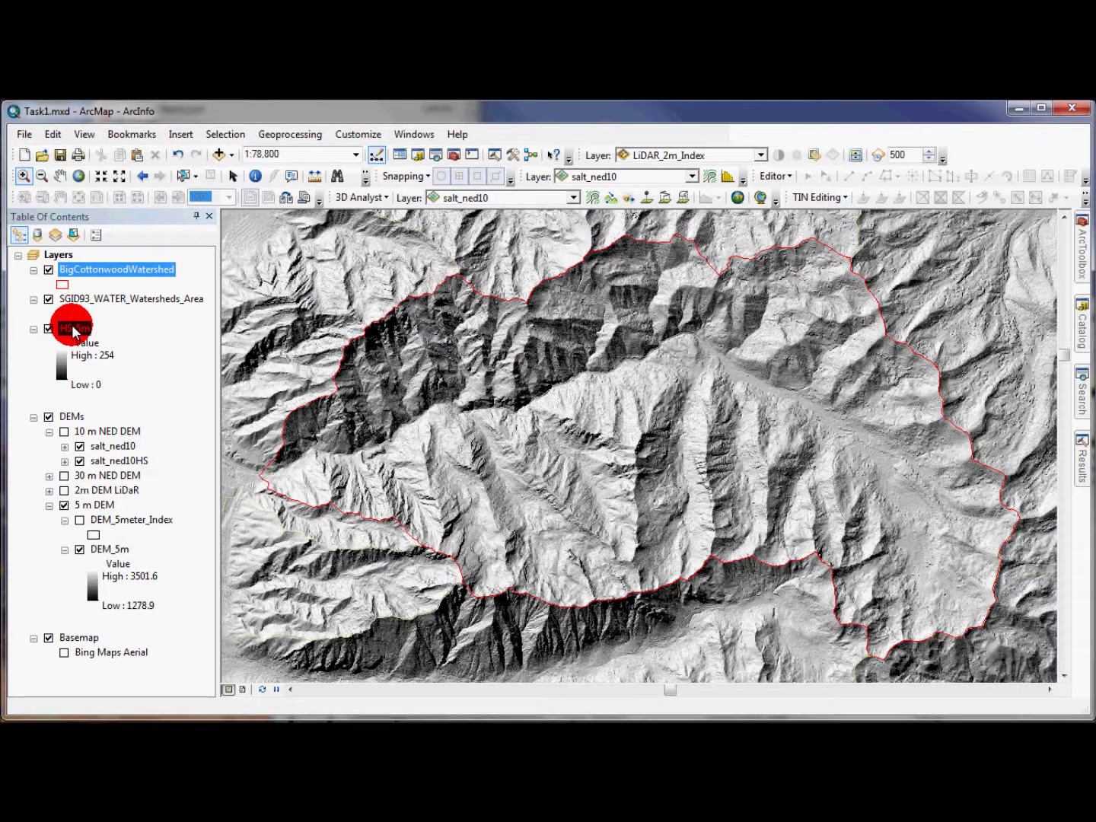
left_click_drag(73, 329, 105, 583)
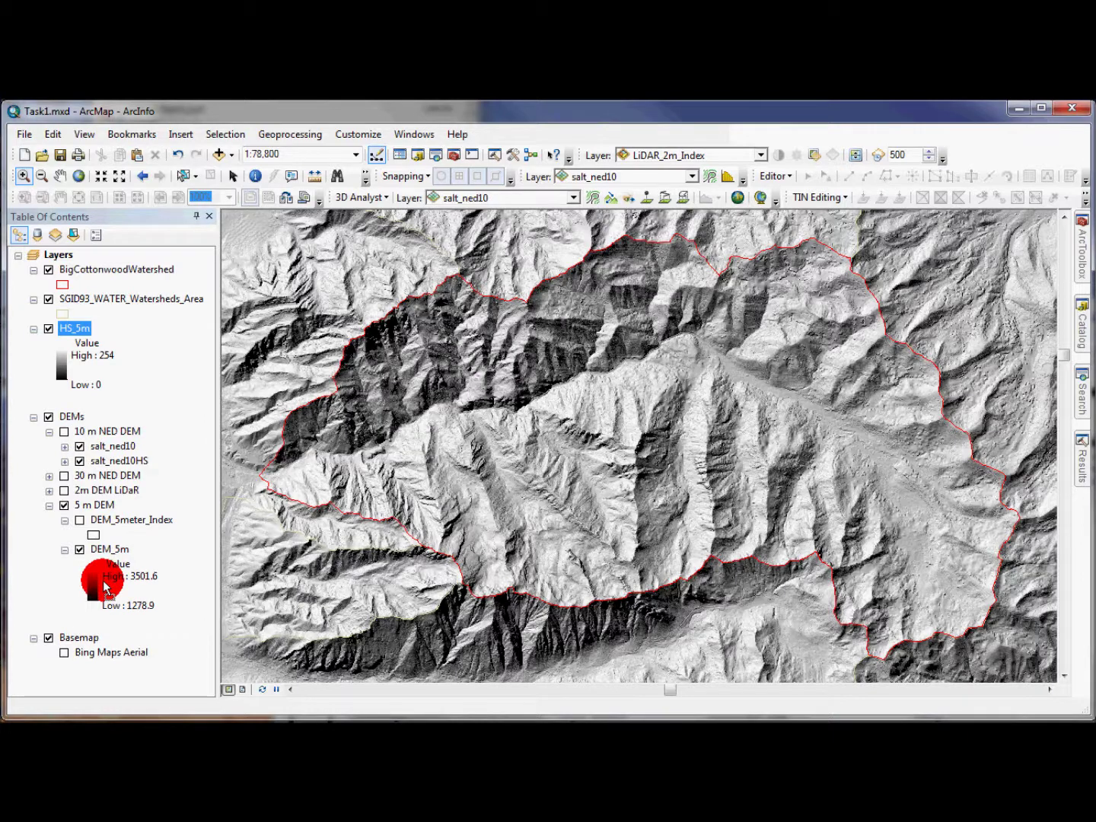
left_click_drag(104, 583, 104, 585)
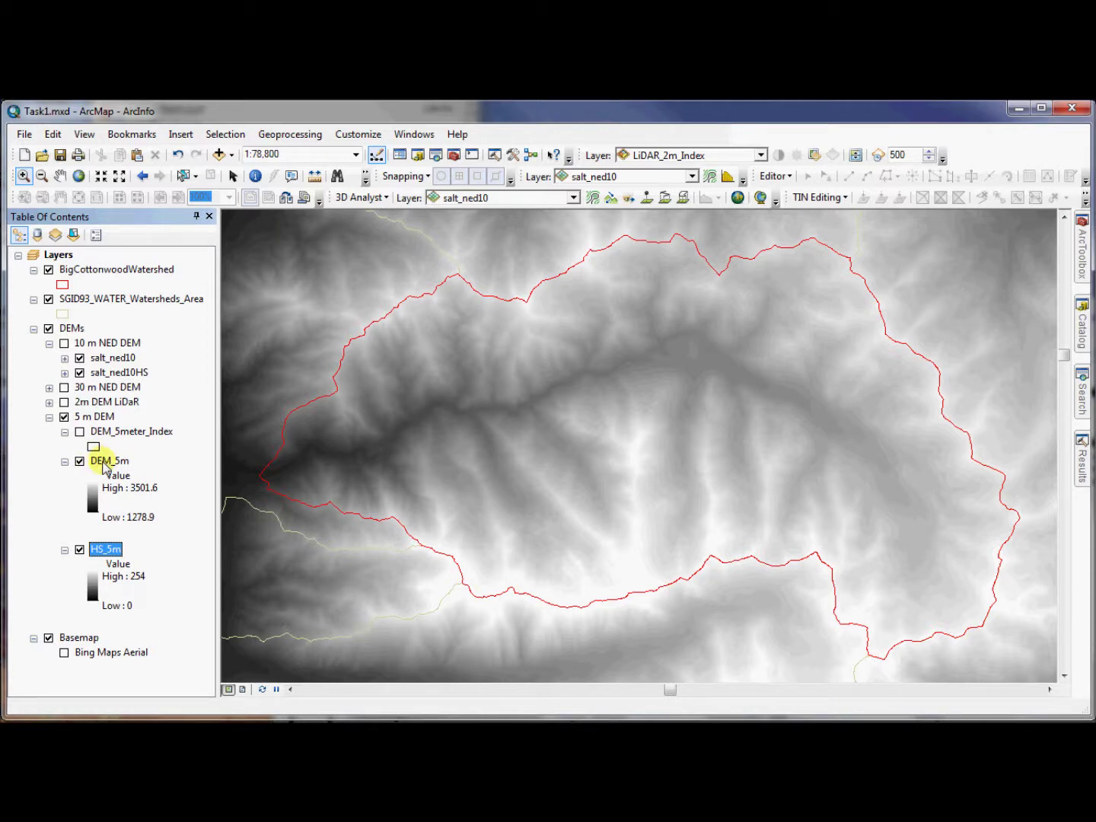
Apply the yellow-green-brown-to-light-grey elevation color ramp to the DEM_5m layer's stretched symbology
left_click(109, 462)
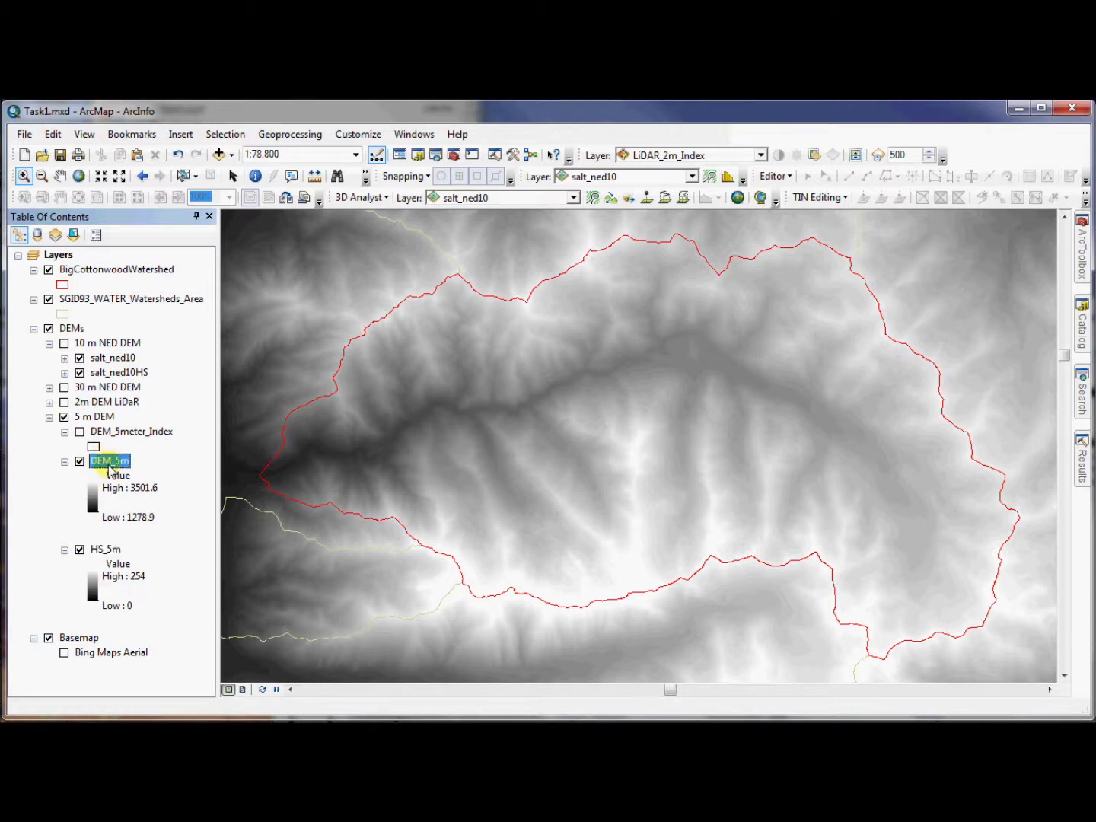
right_click(109, 466)
left_click(195, 707)
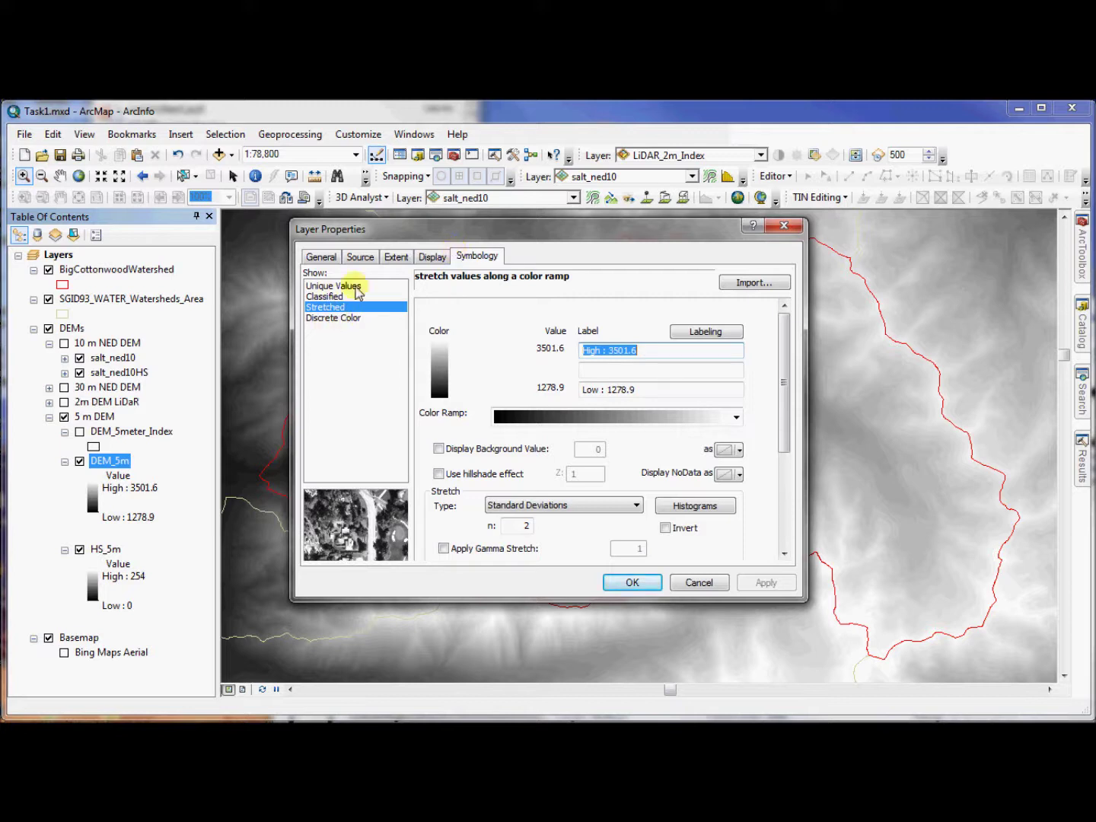
left_click(736, 416)
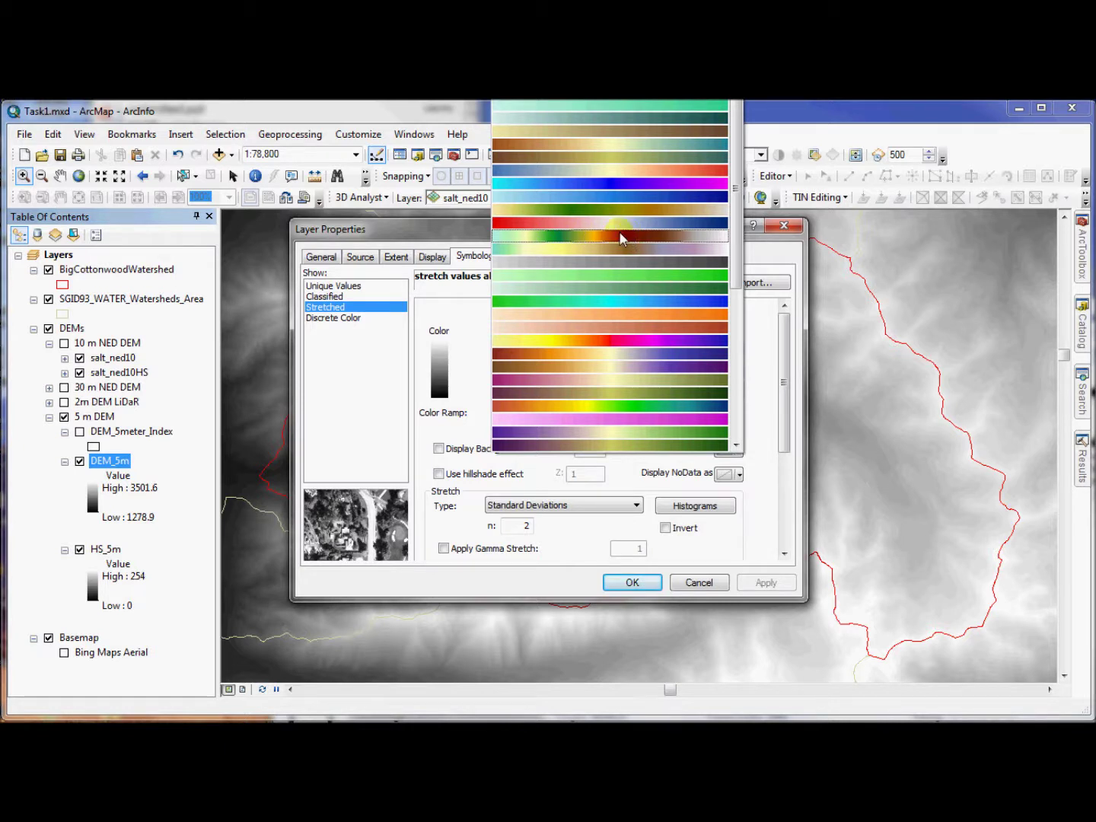
left_click(620, 237)
left_click(667, 416)
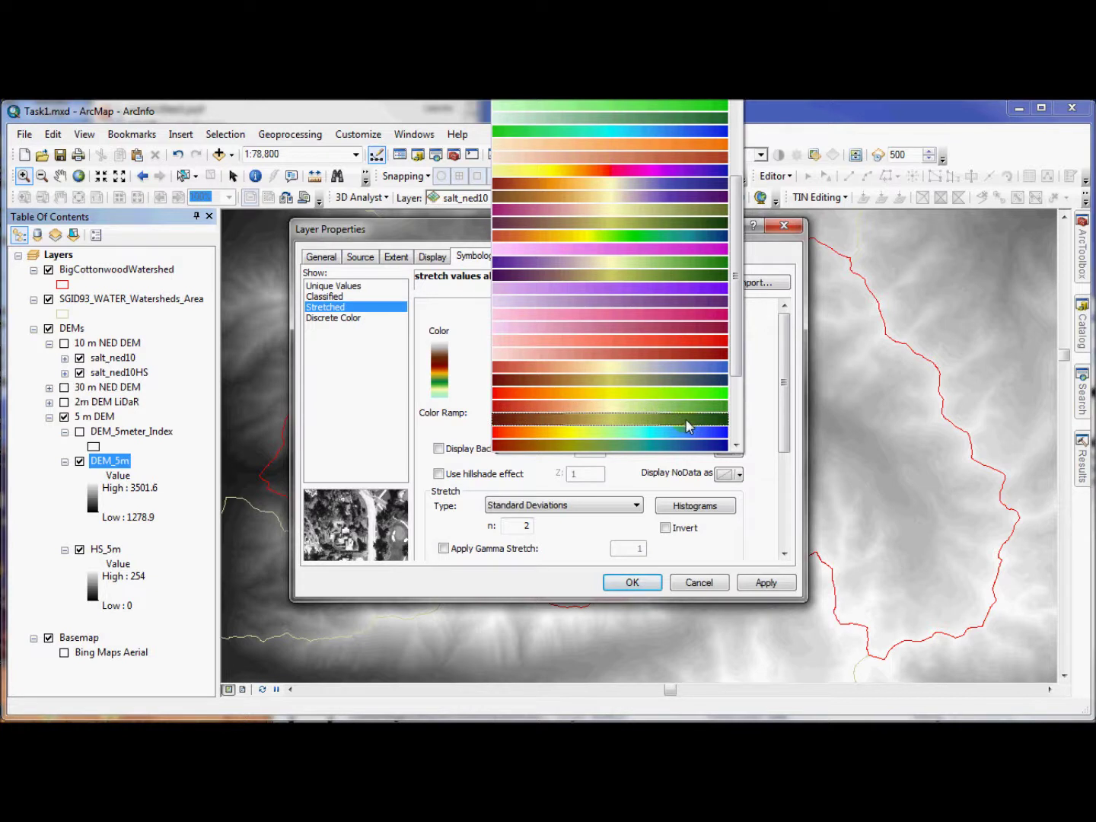
scroll(685, 419, "down", 2)
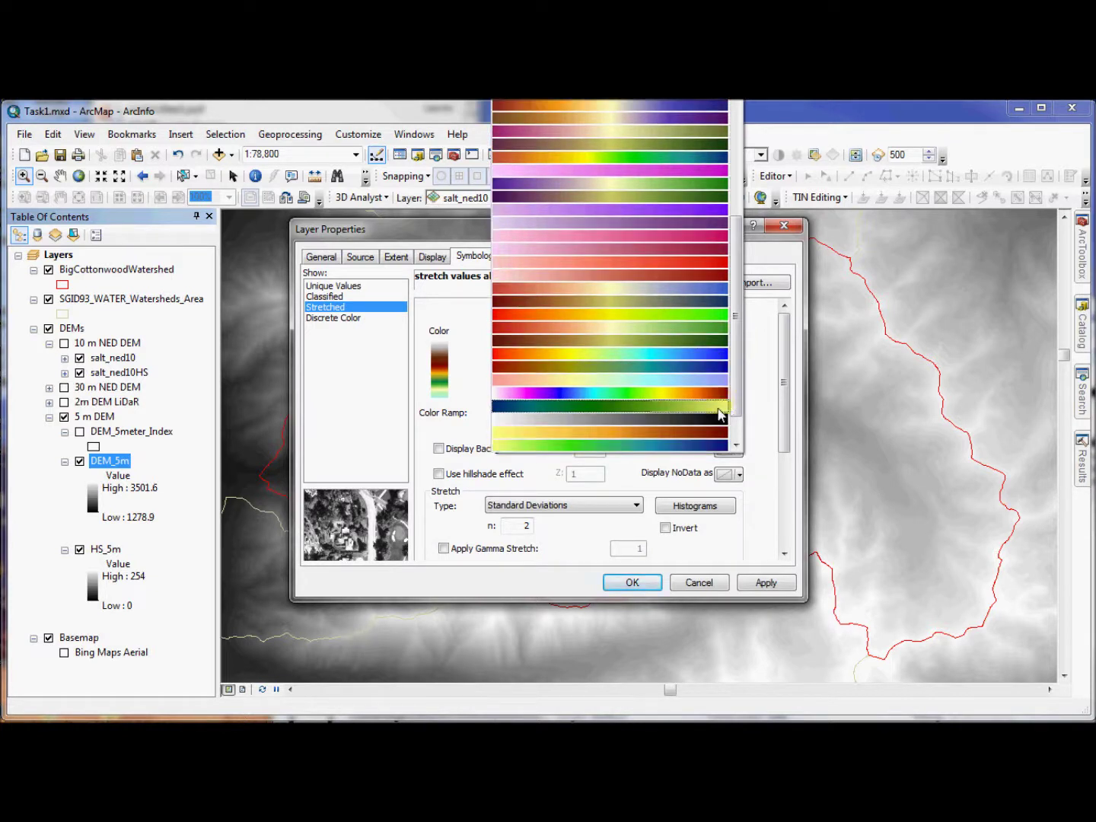
left_click_drag(733, 384, 745, 238)
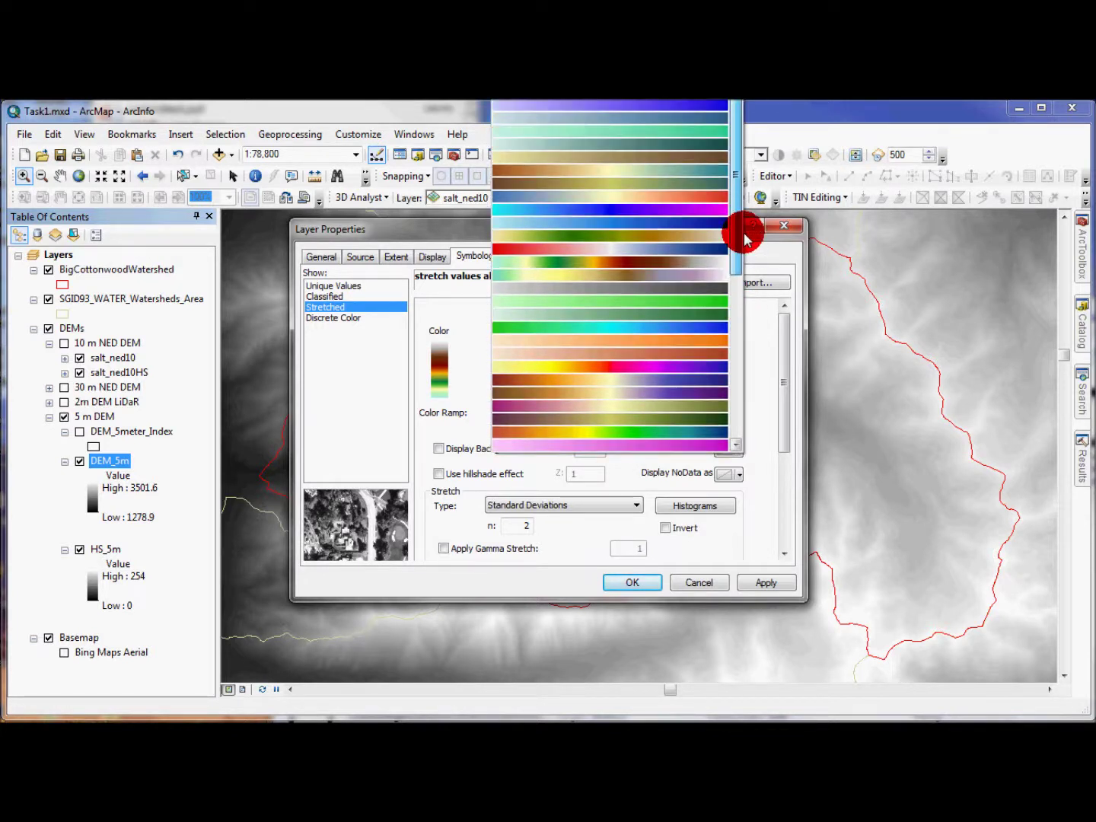
left_click(702, 240)
left_click(766, 582)
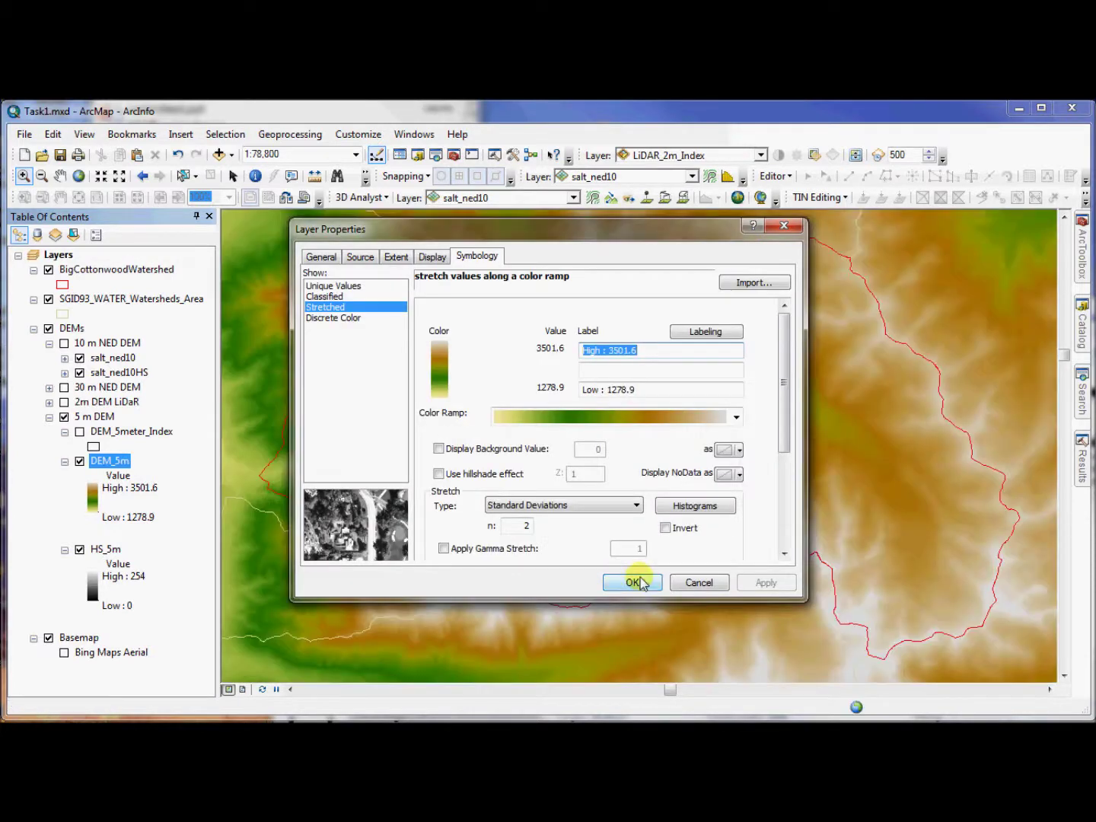
Set the DEM_5m layer's display transparency to 30% and accept the layer properties
left_click(431, 257)
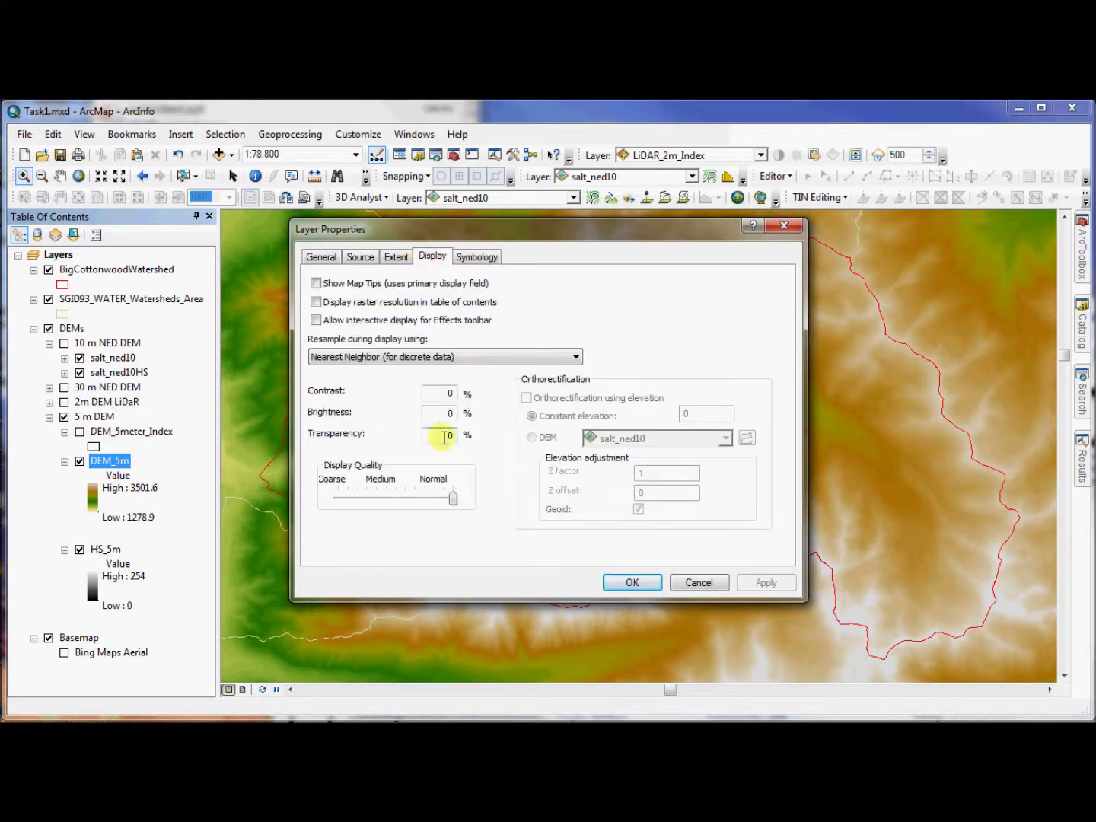
left_click(445, 437)
type("50")
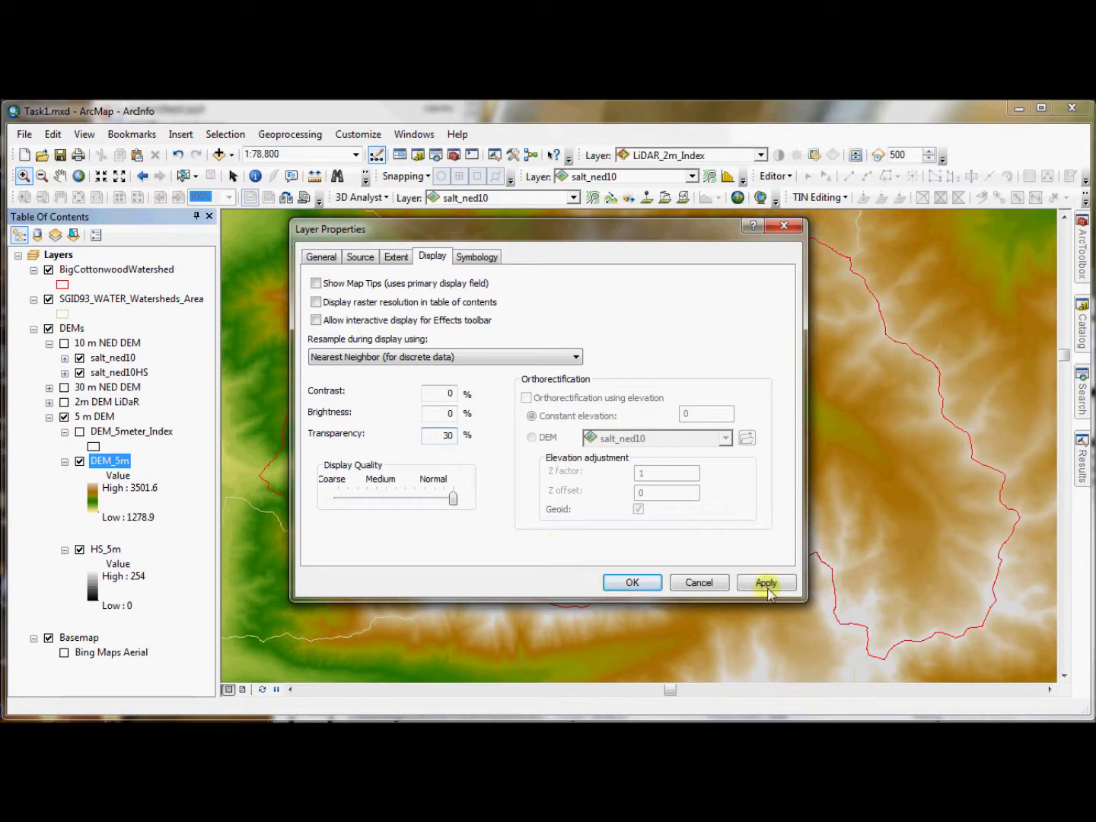
left_click(768, 588)
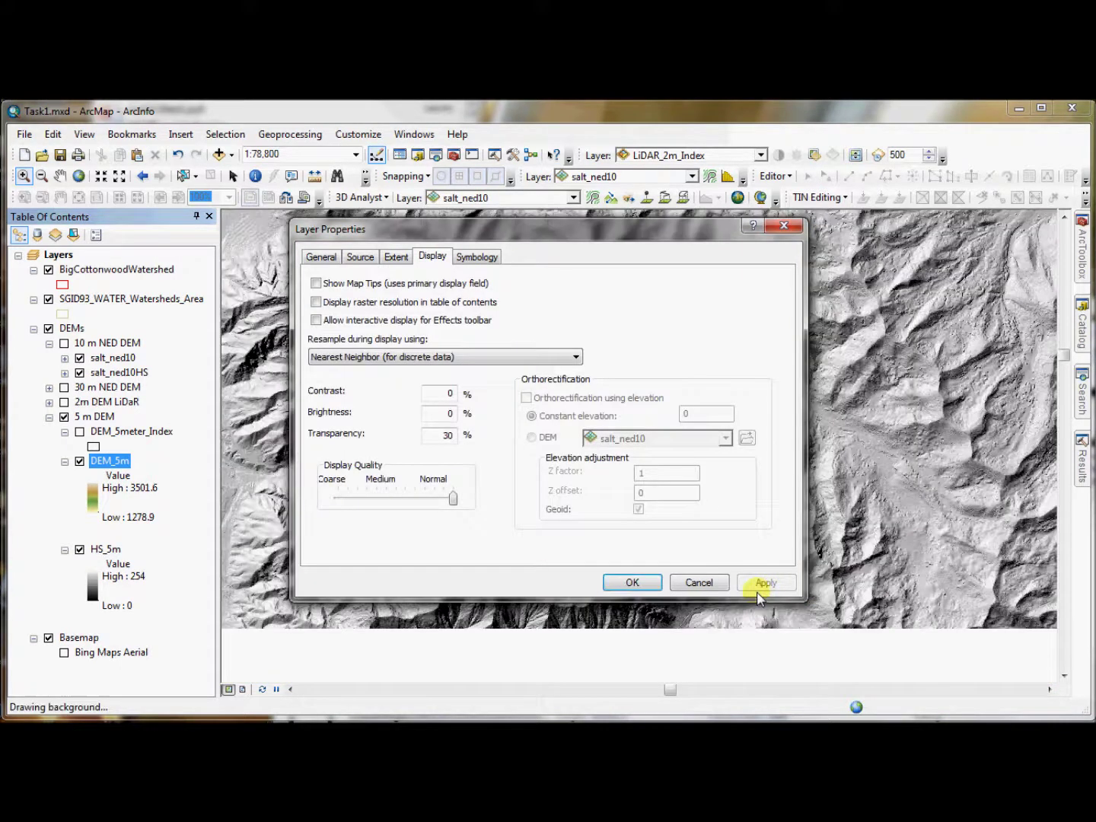
left_click(631, 583)
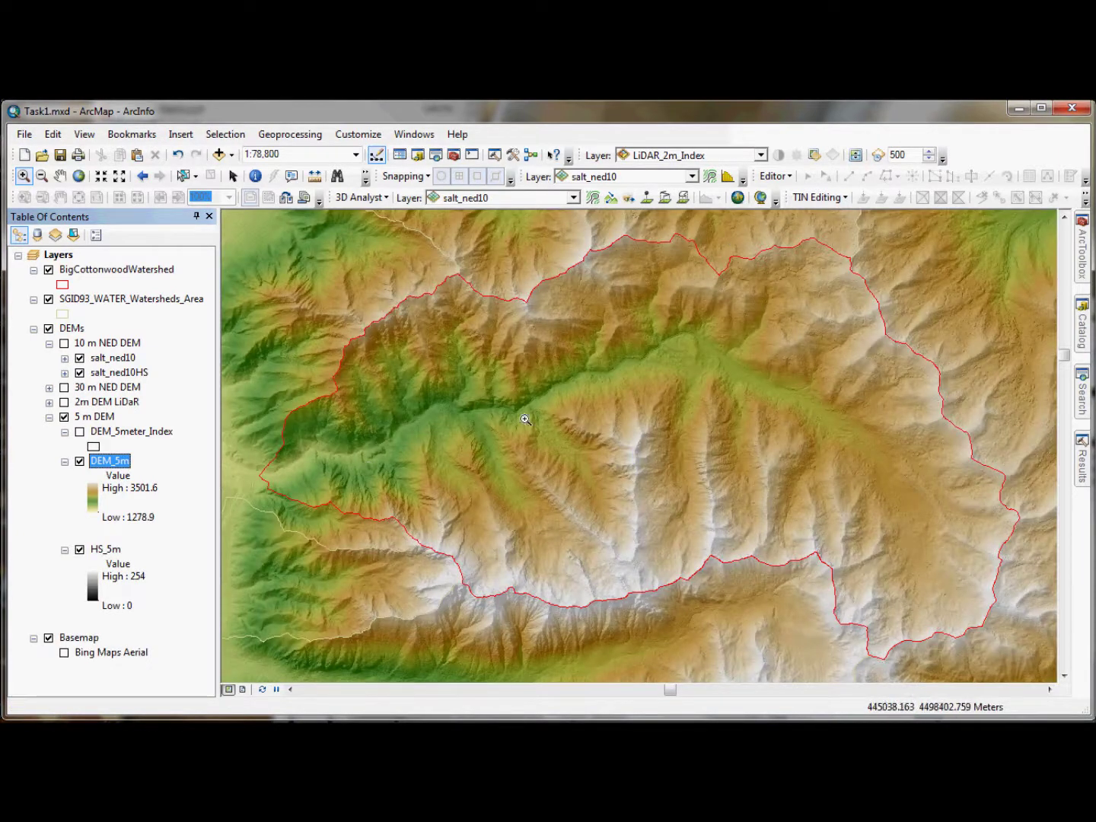
left_click(337, 134)
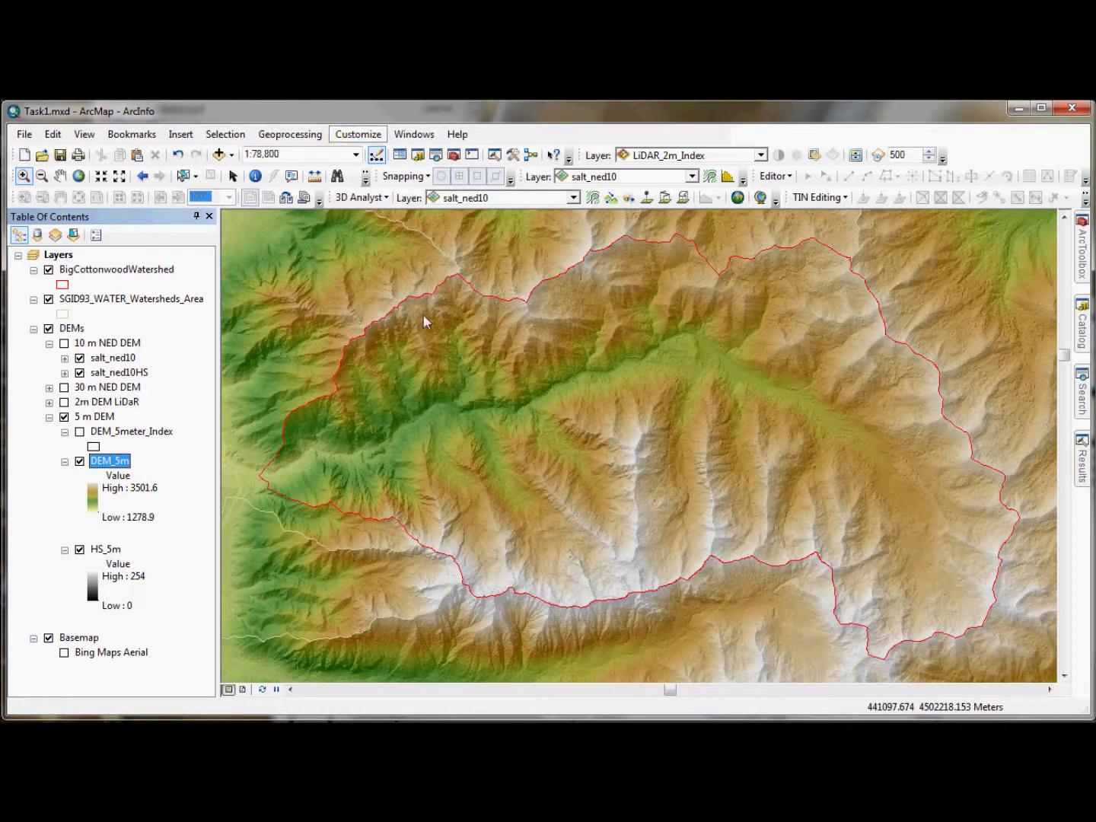
Review the custom color ramps stored in the personal style in the Style Manager, including the options for creating a new ramp
left_click(356, 135)
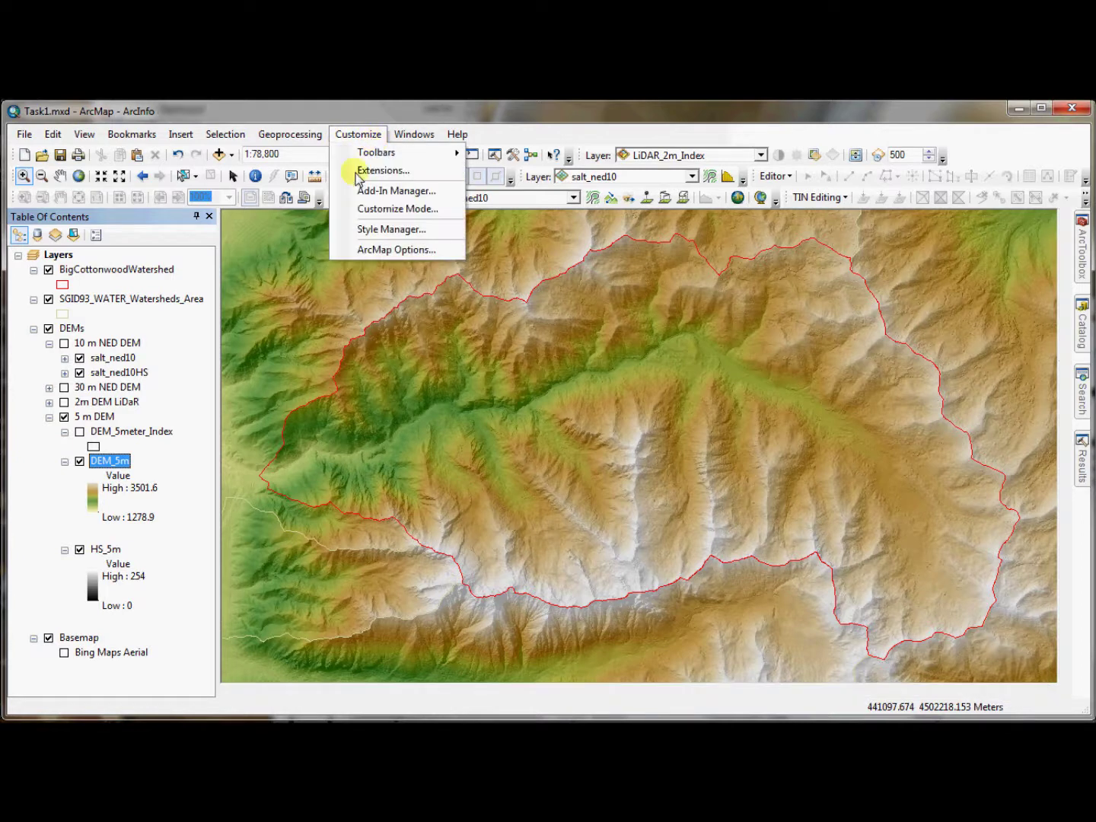
left_click(405, 231)
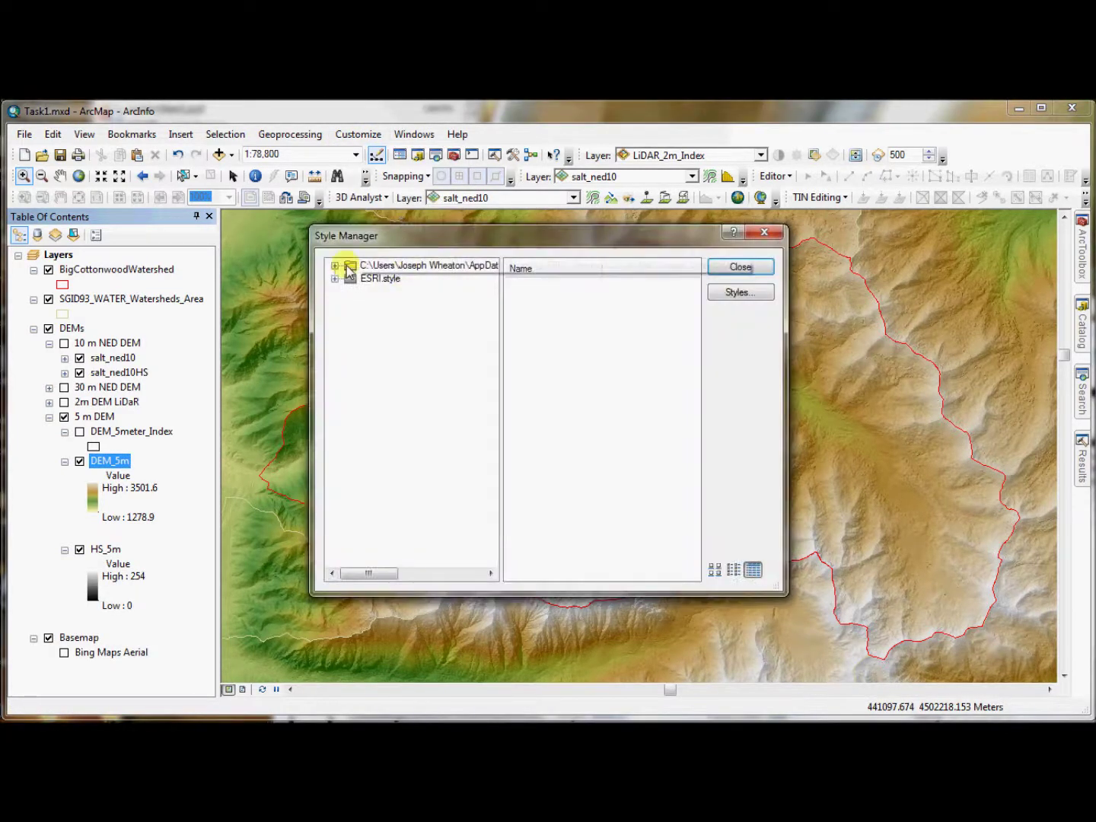
left_click(335, 265)
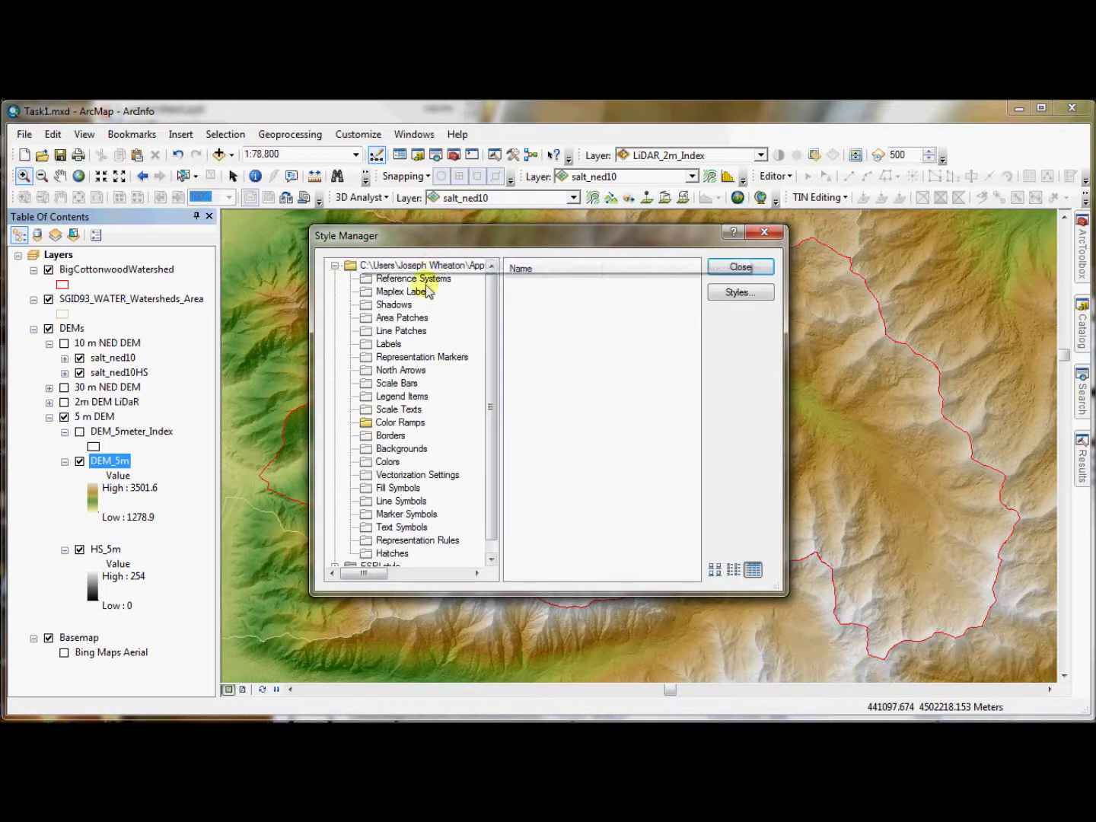
left_click(384, 423)
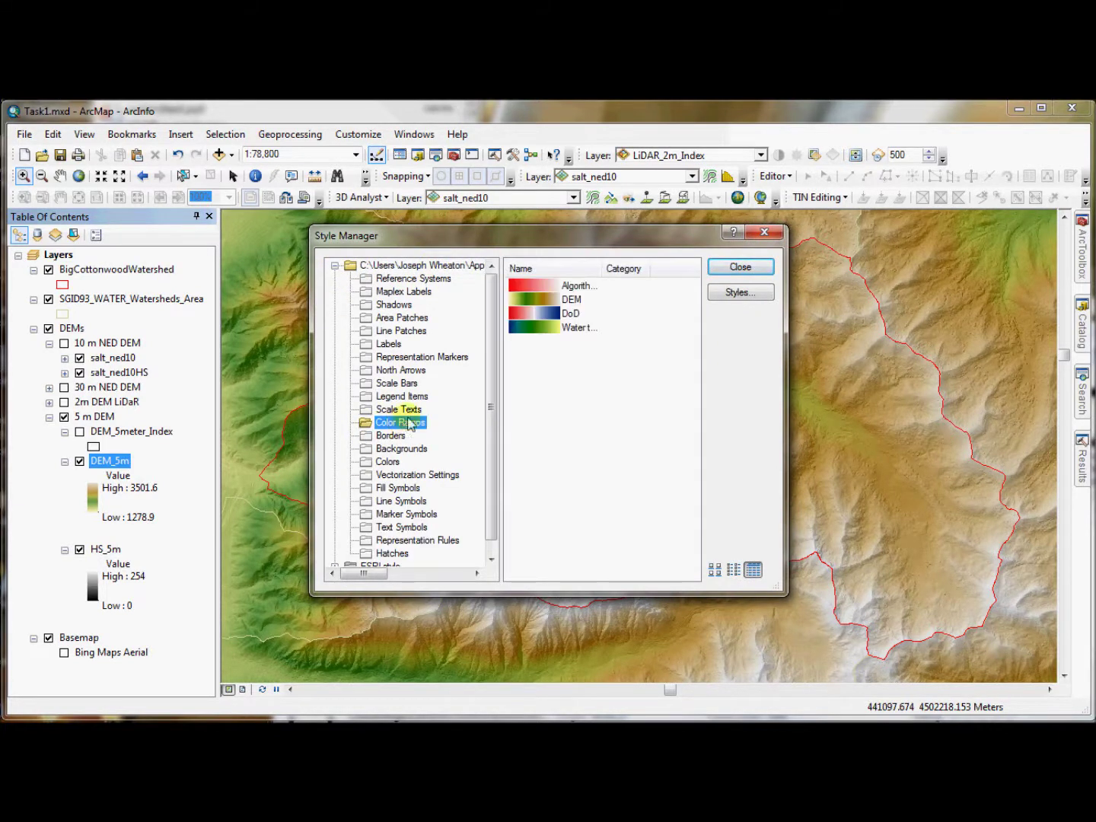
right_click(559, 374)
mouse_move(629, 380)
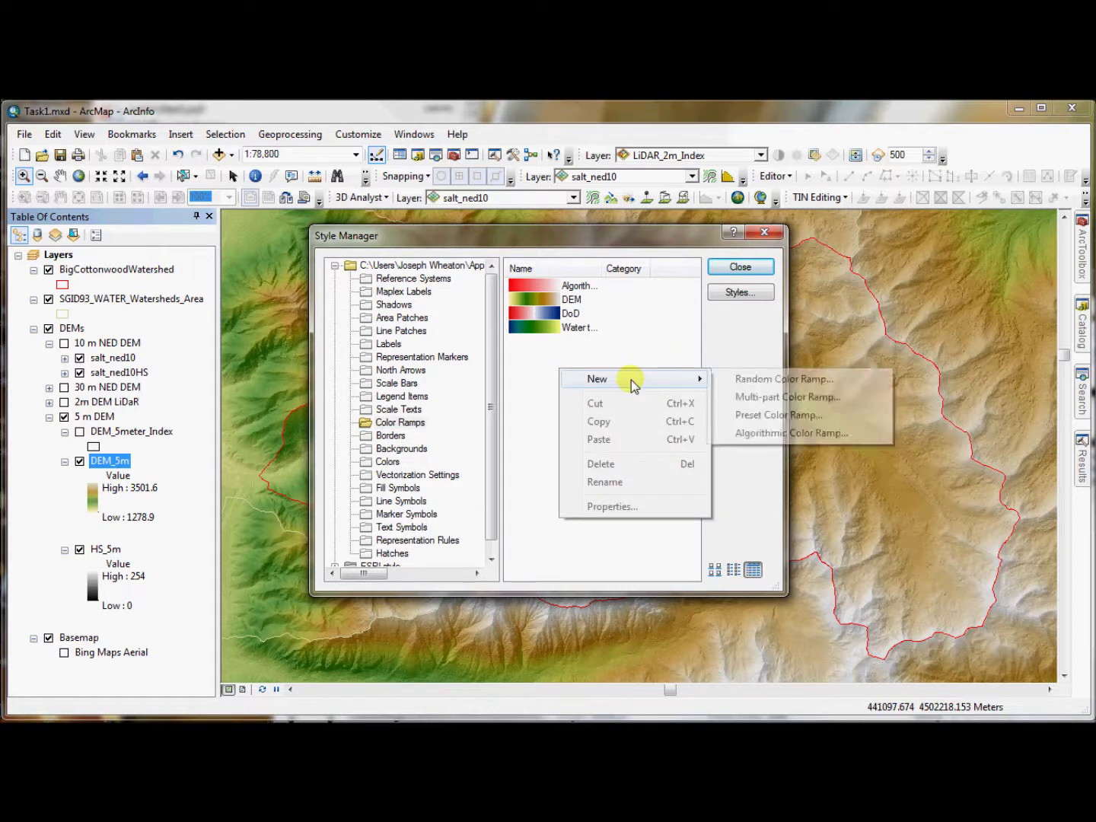
left_click(738, 278)
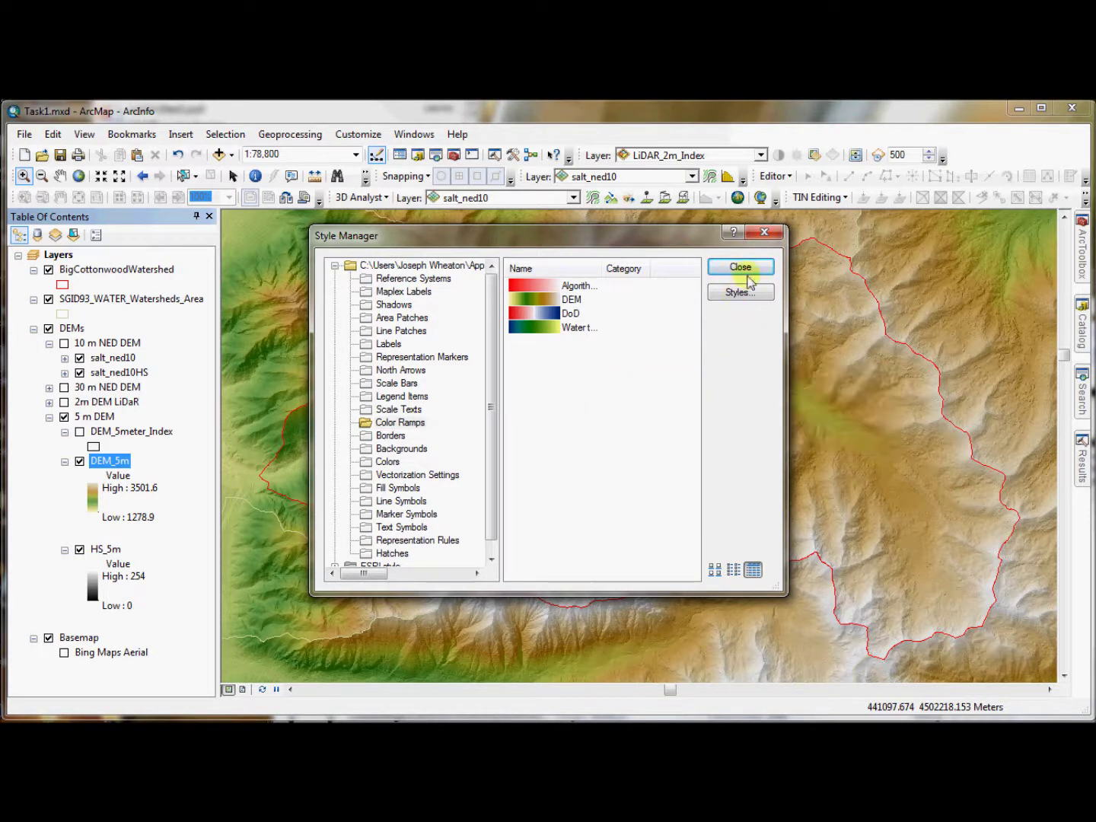
left_click(743, 268)
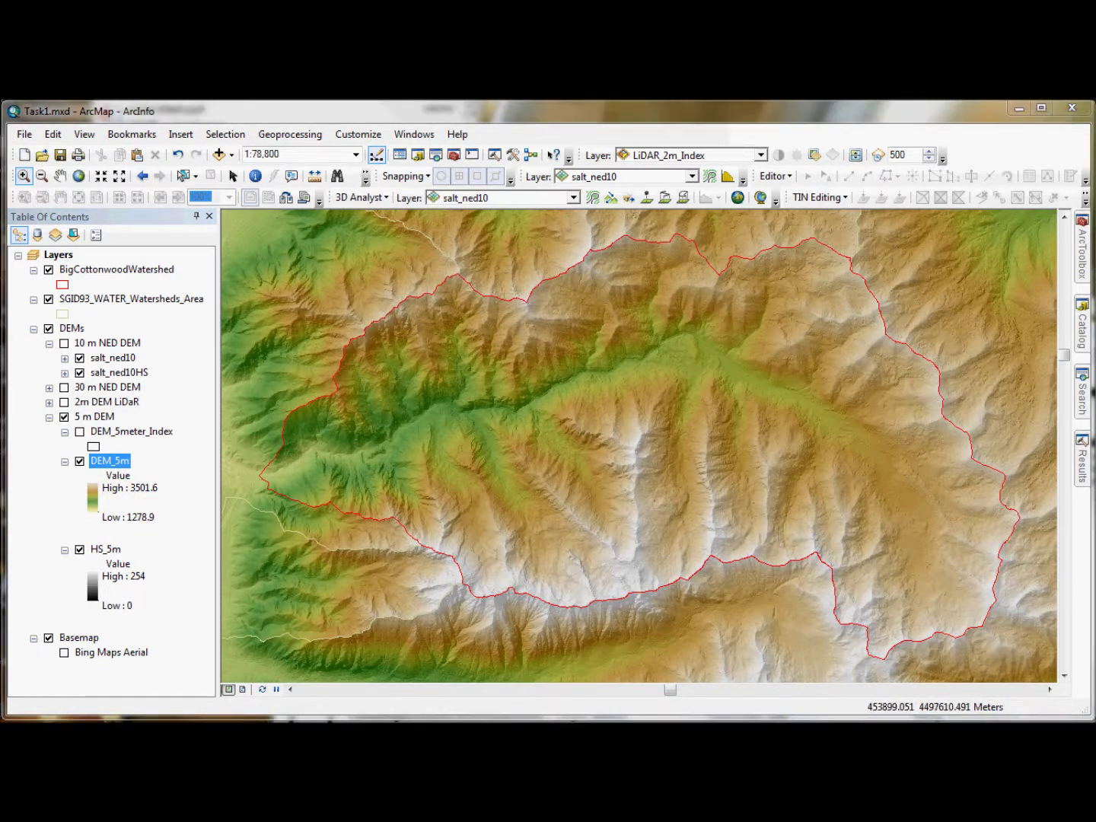
Show the 10 m NED DEM group instead of the 5 m DEM group and apply the yellow-green-brown-to-light-grey color ramp to salt_ned10
left_click(65, 418)
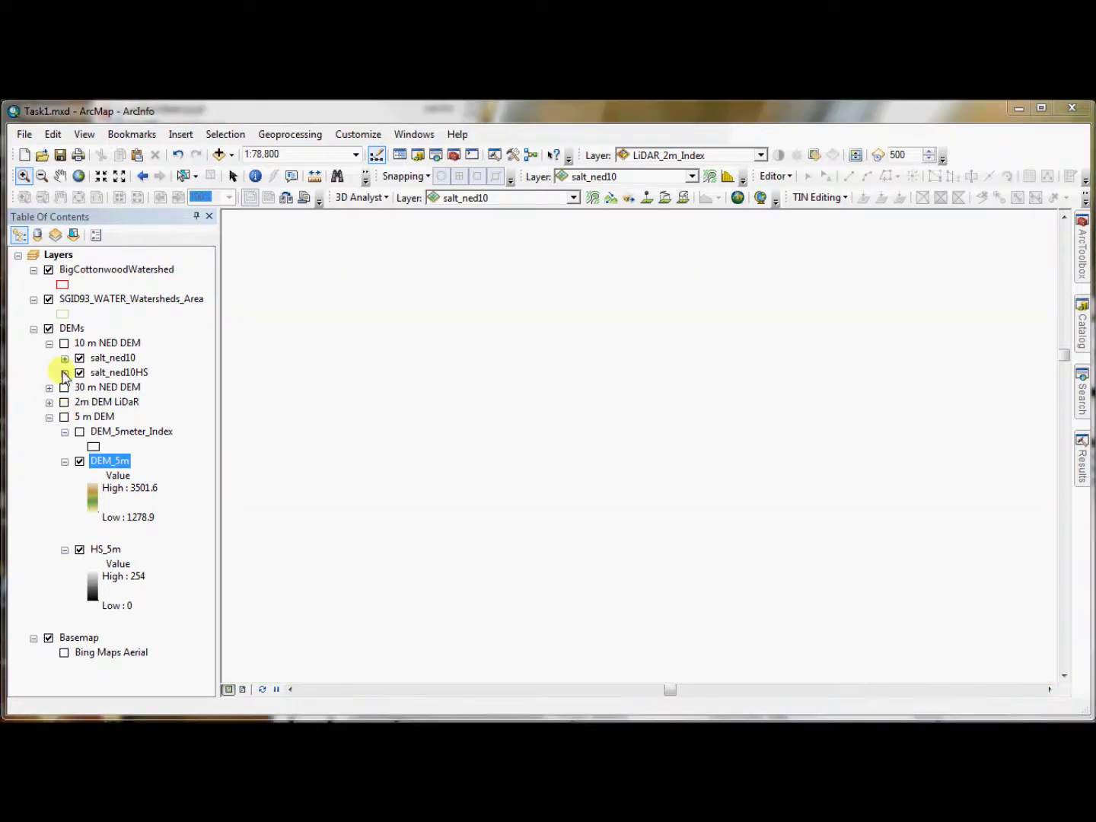
left_click(65, 344)
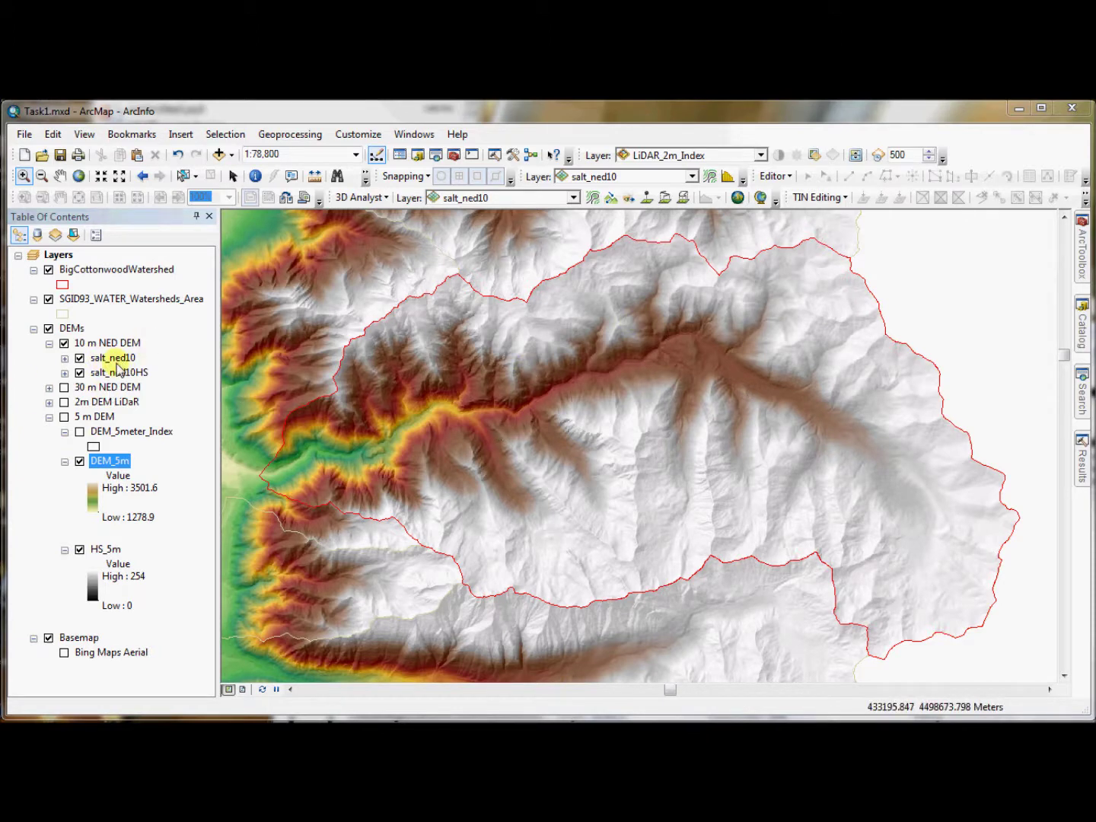
right_click(105, 360)
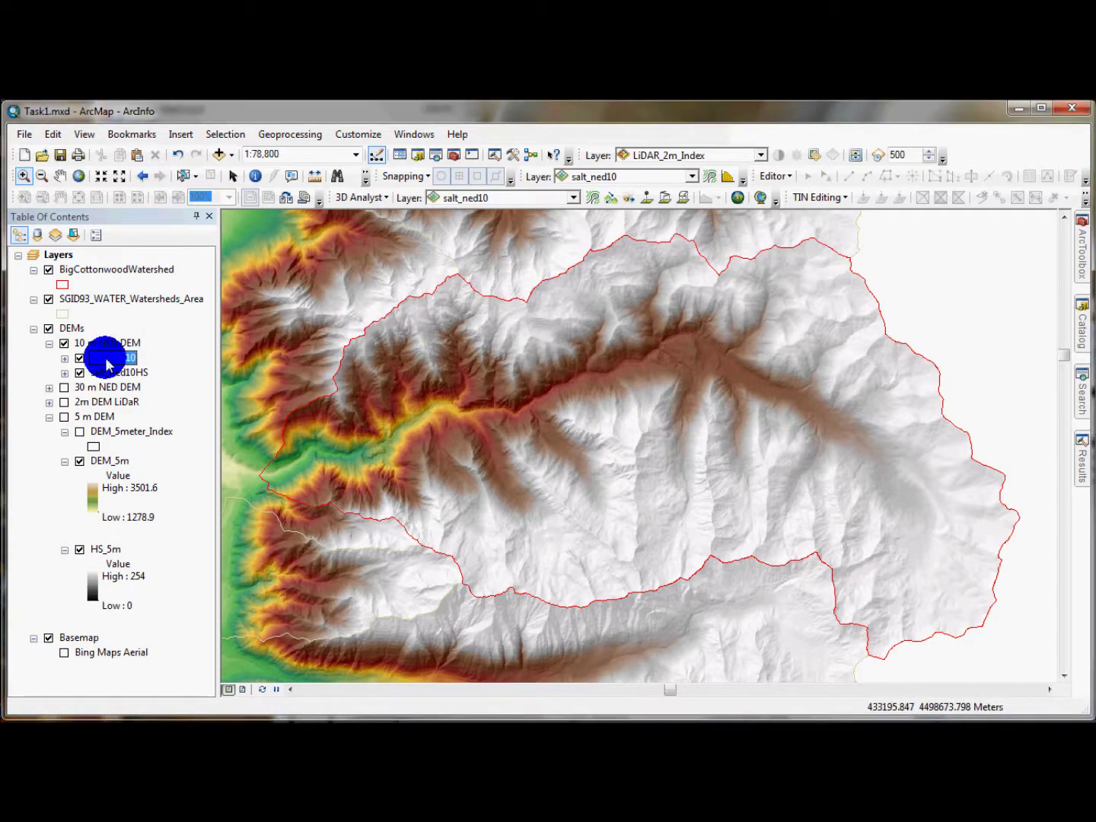
left_click(199, 600)
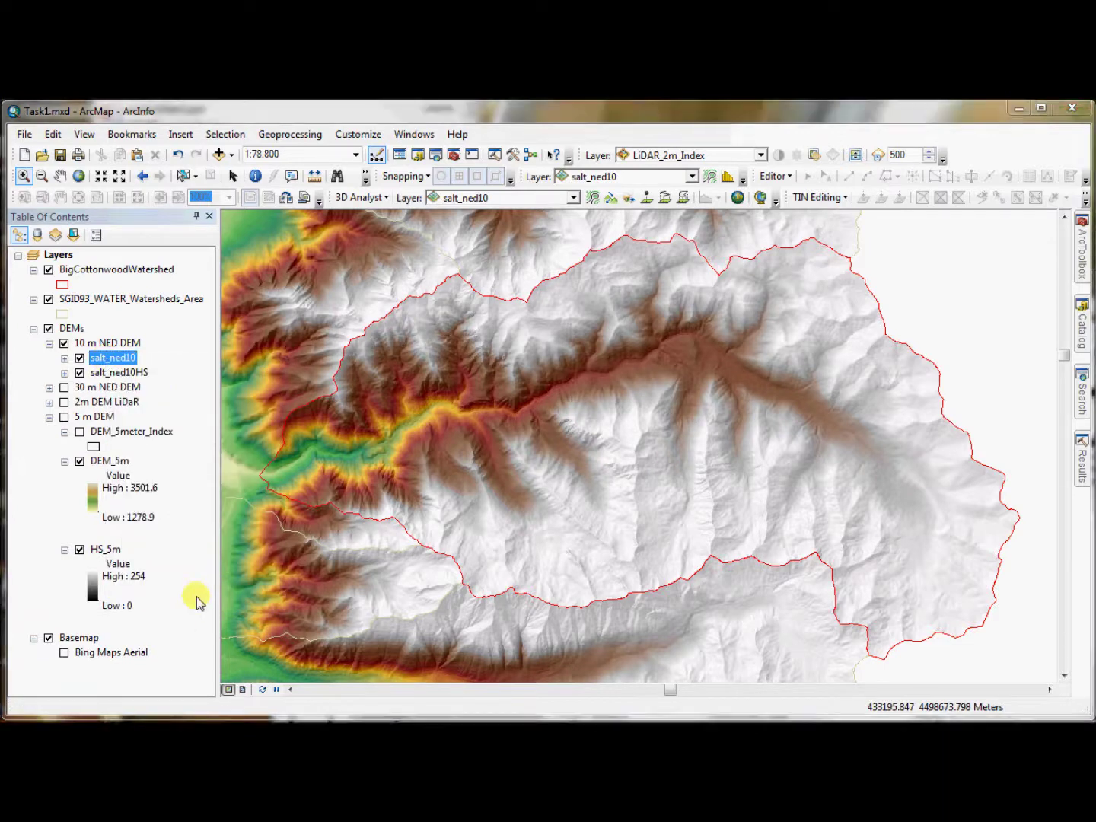
left_click(468, 259)
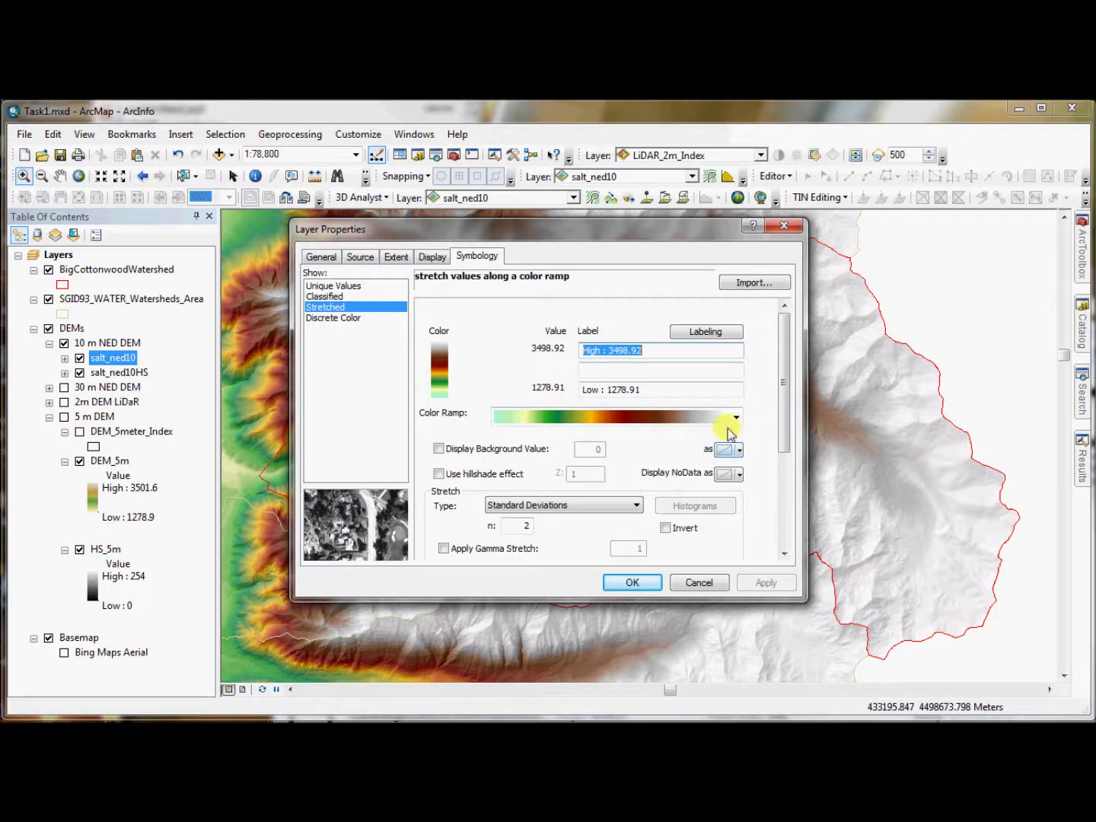
left_click(737, 422)
scroll(656, 160, "up", 2)
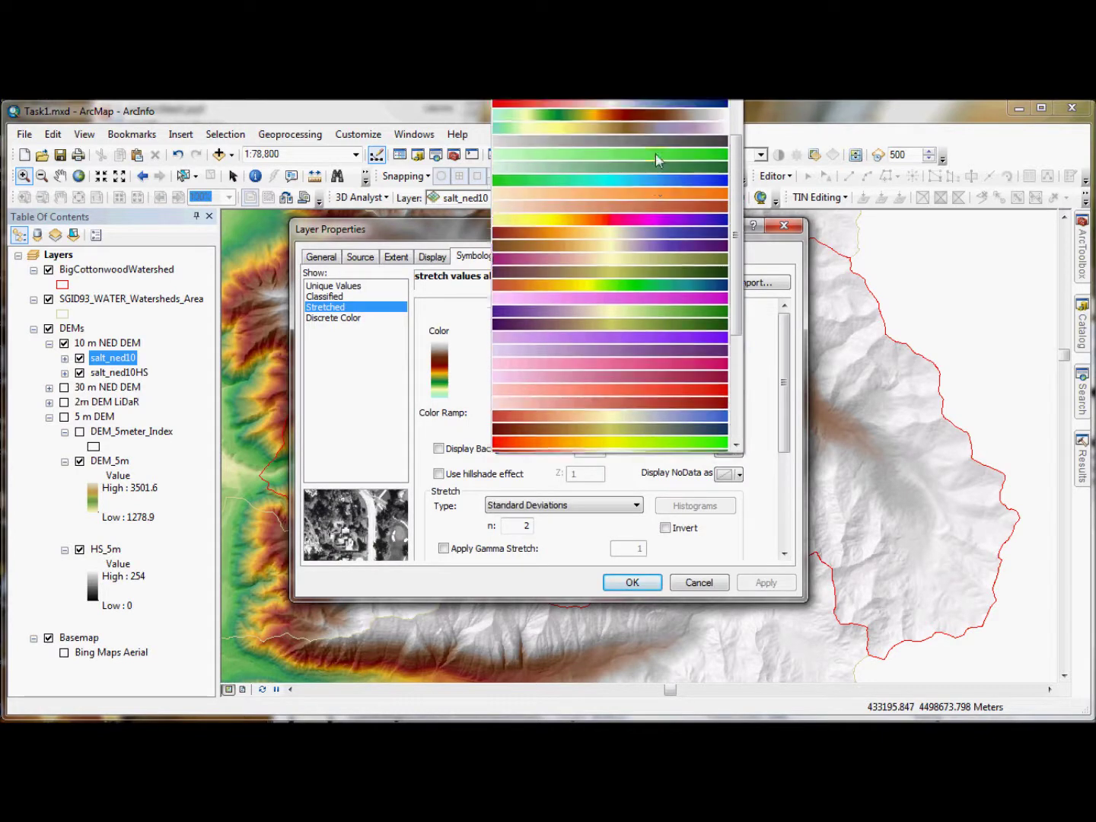
left_click(657, 119)
left_click(633, 582)
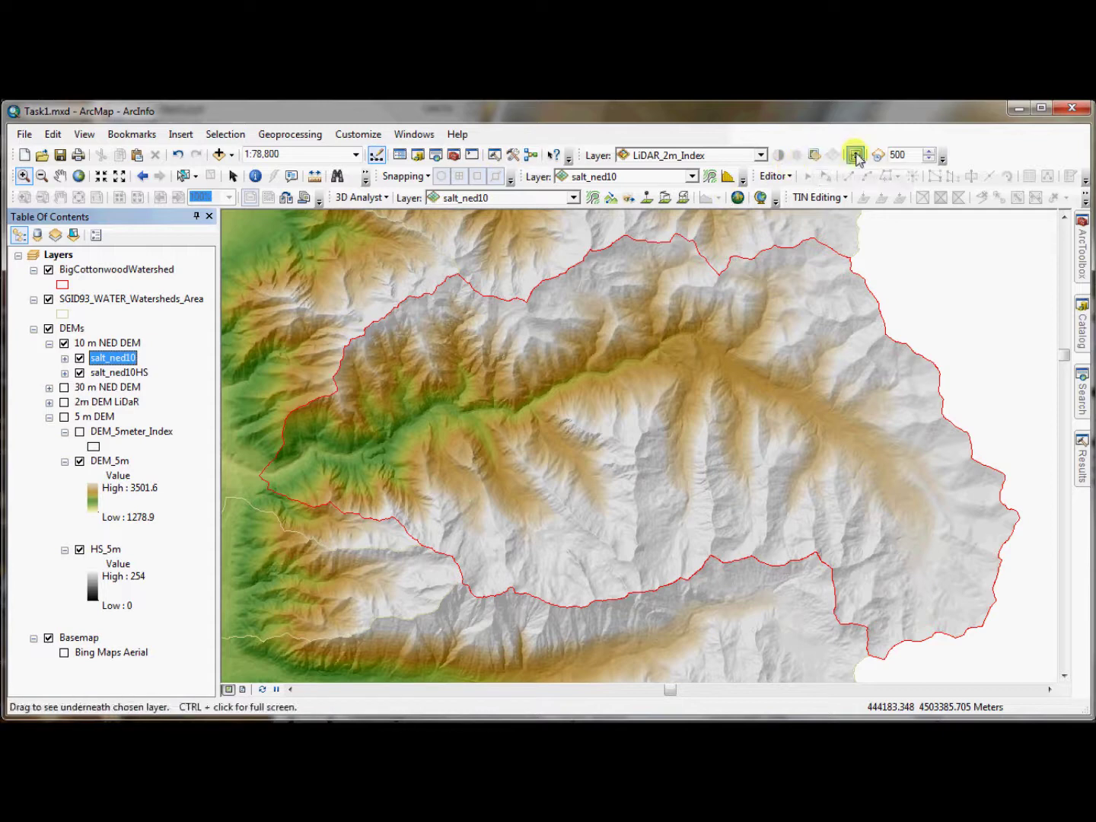
Swipe the 10 m NED DEM group over the 5 m DEM group to compare their elevation coloring across the watershed
left_click(762, 155)
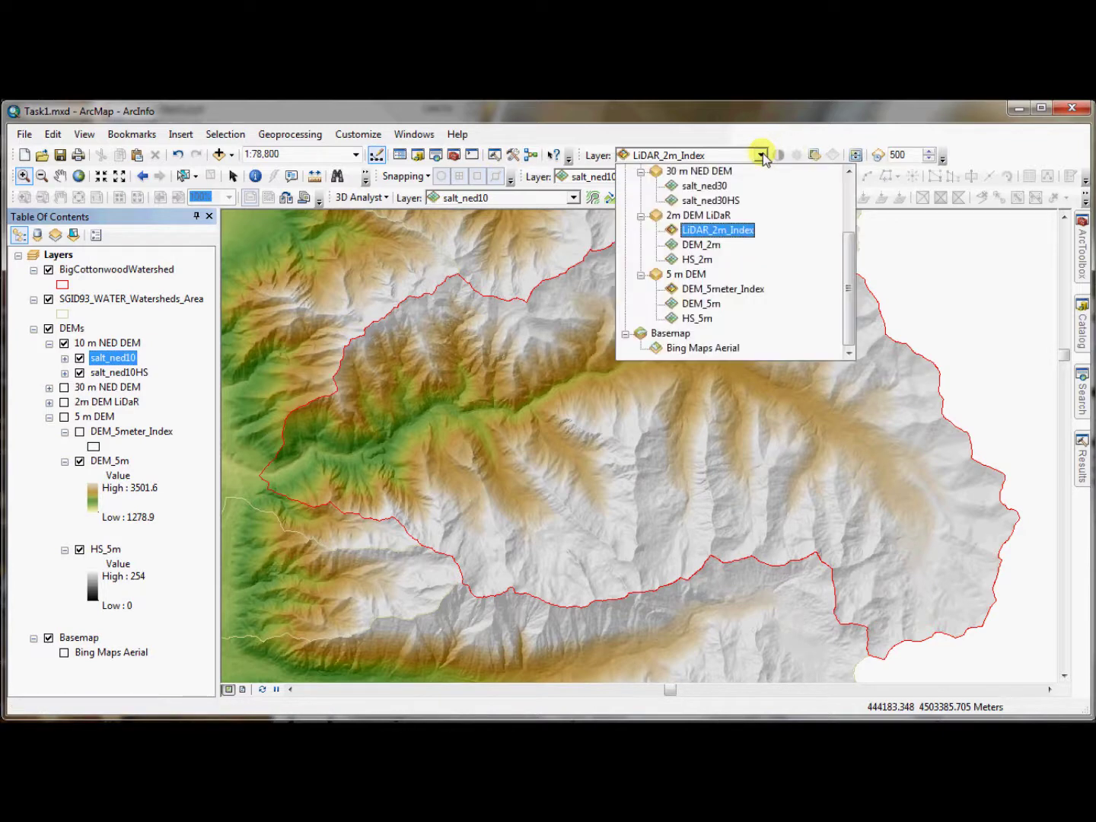
scroll(697, 303, "up", 1)
left_click(709, 216)
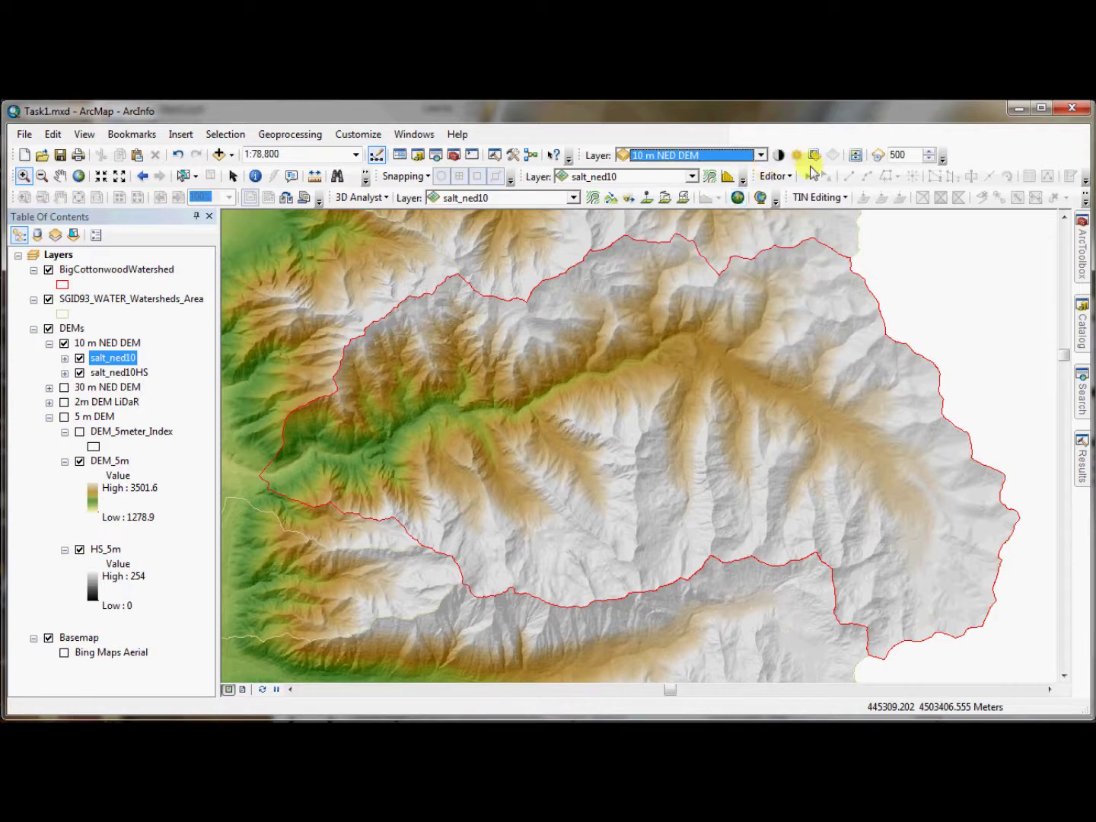
left_click(855, 154)
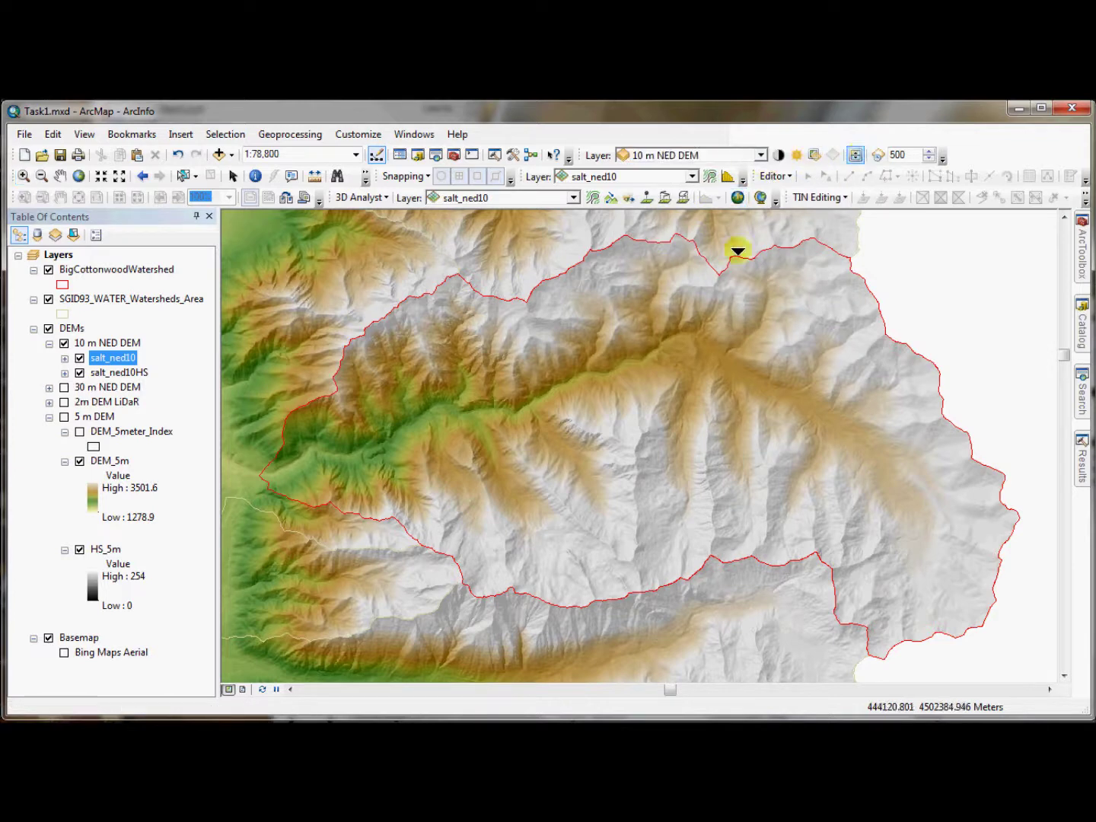
left_click(766, 332)
left_click_drag(766, 333, 730, 214)
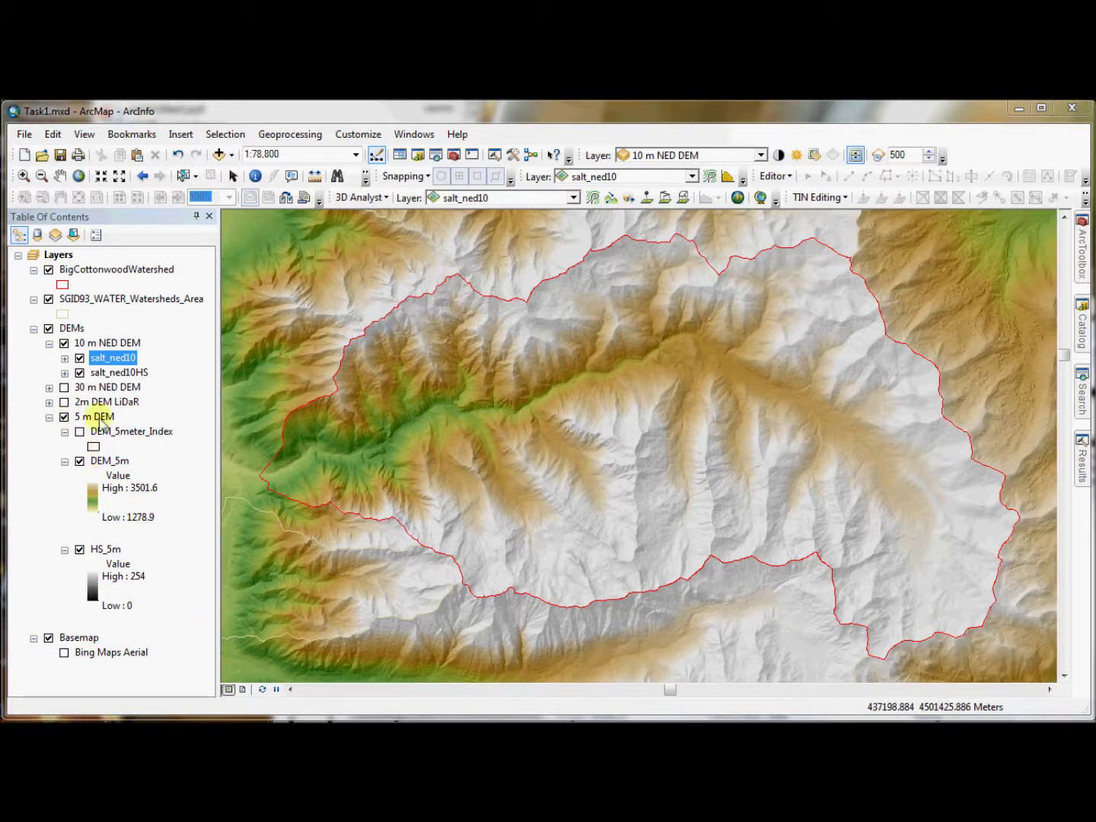
left_click_drag(750, 235, 663, 228)
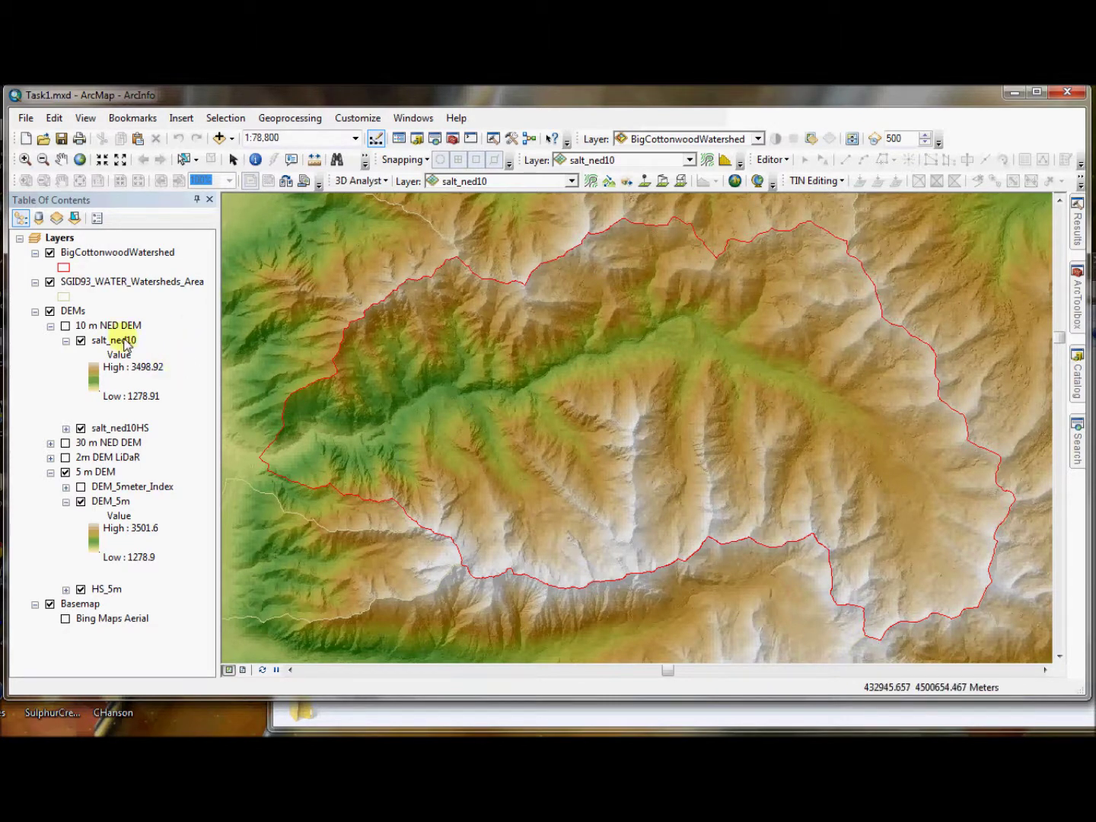
Display the value histograms of salt_ned10 and DEM_5m to compare their elevation distributions
left_click(150, 472)
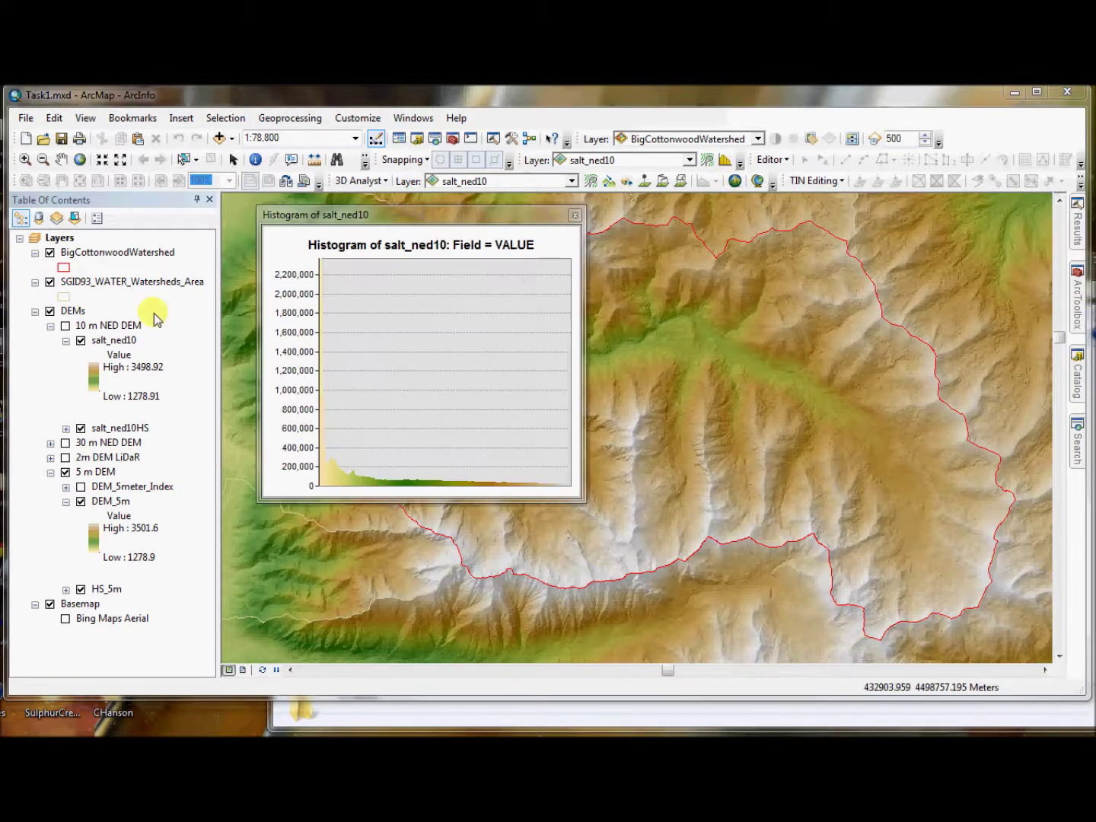
left_click(689, 161)
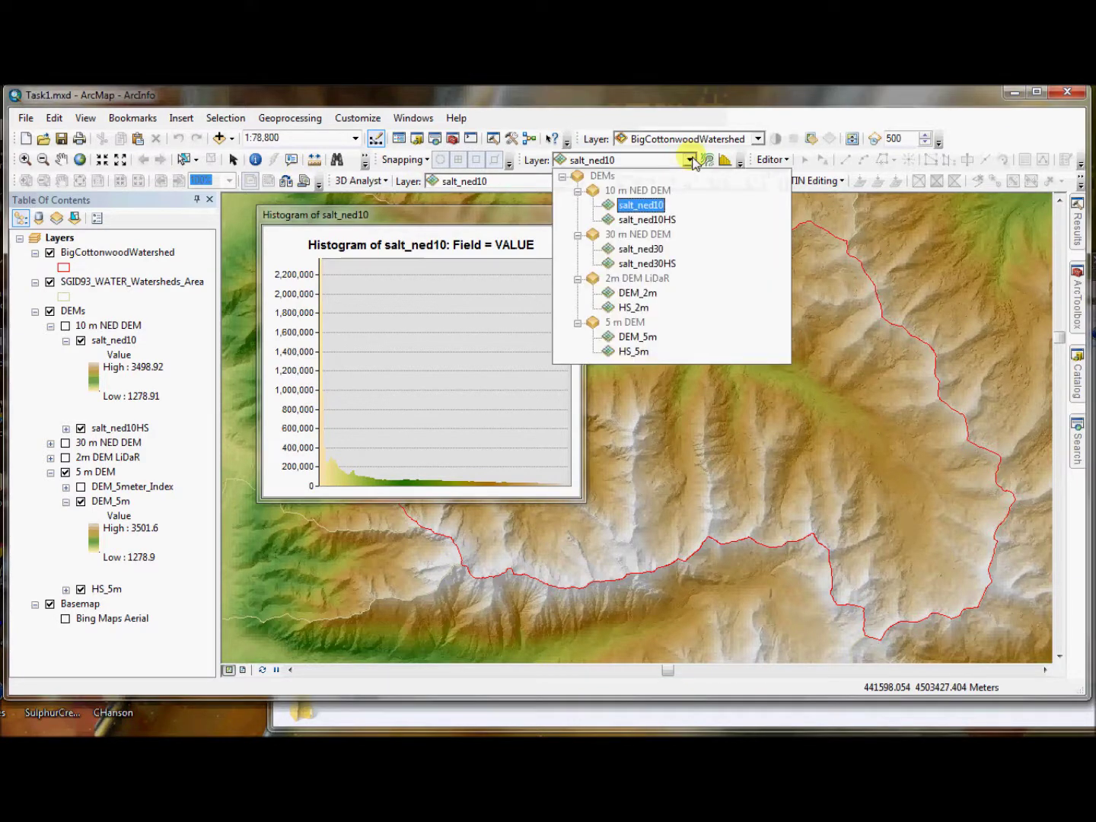
left_click(638, 338)
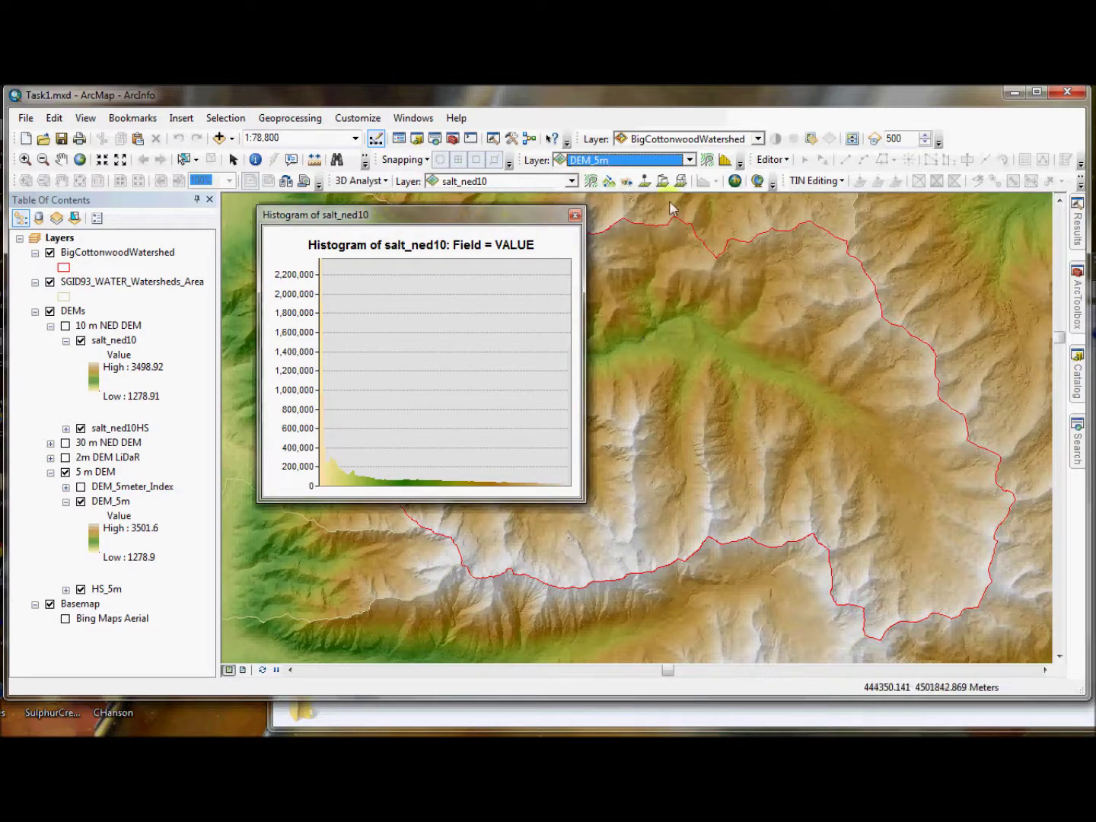
left_click(730, 159)
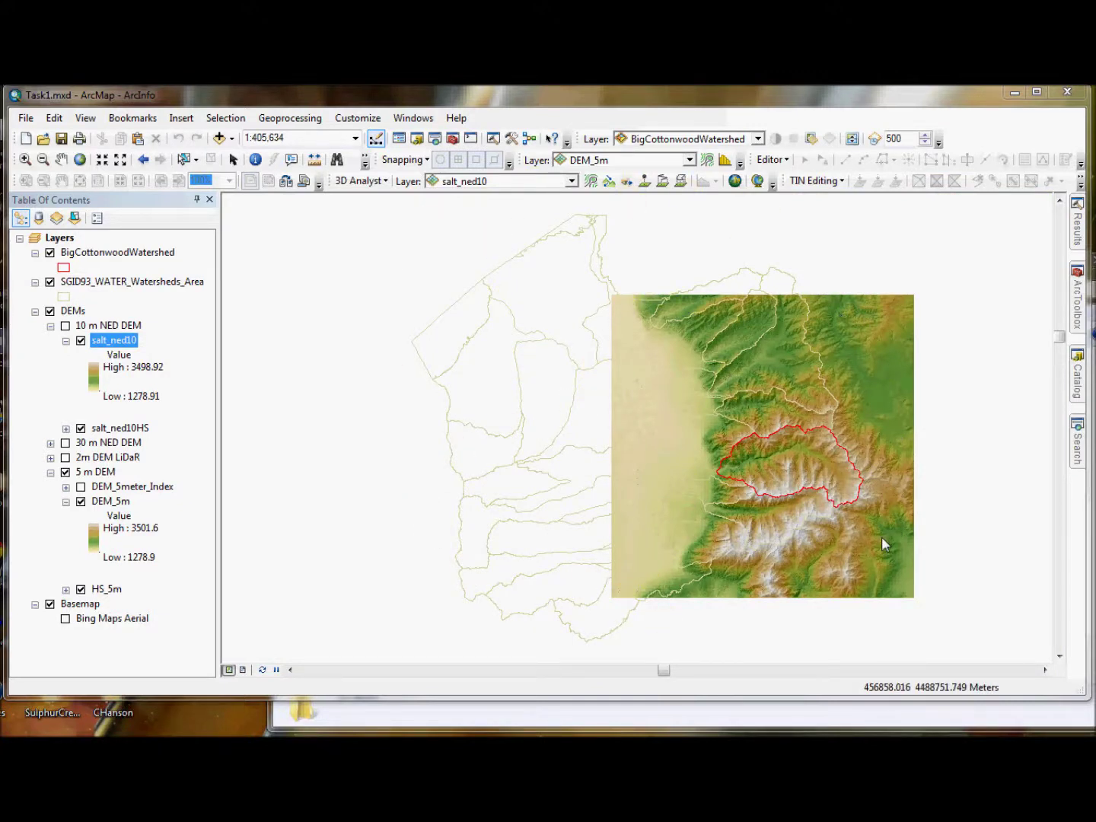
Turn on the 10 m NED DEM group and examine salt_ned10's stretch type in its symbology, leaving the properties without changes
left_click(65, 325)
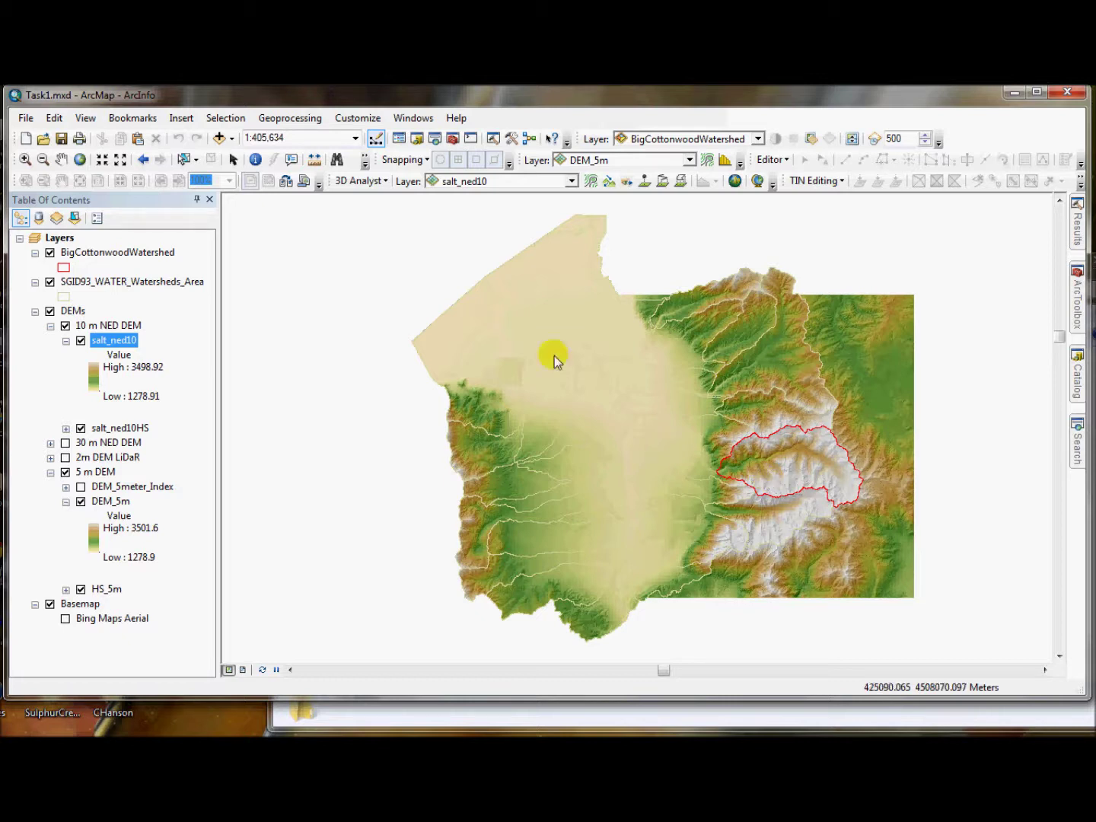
right_click(120, 340)
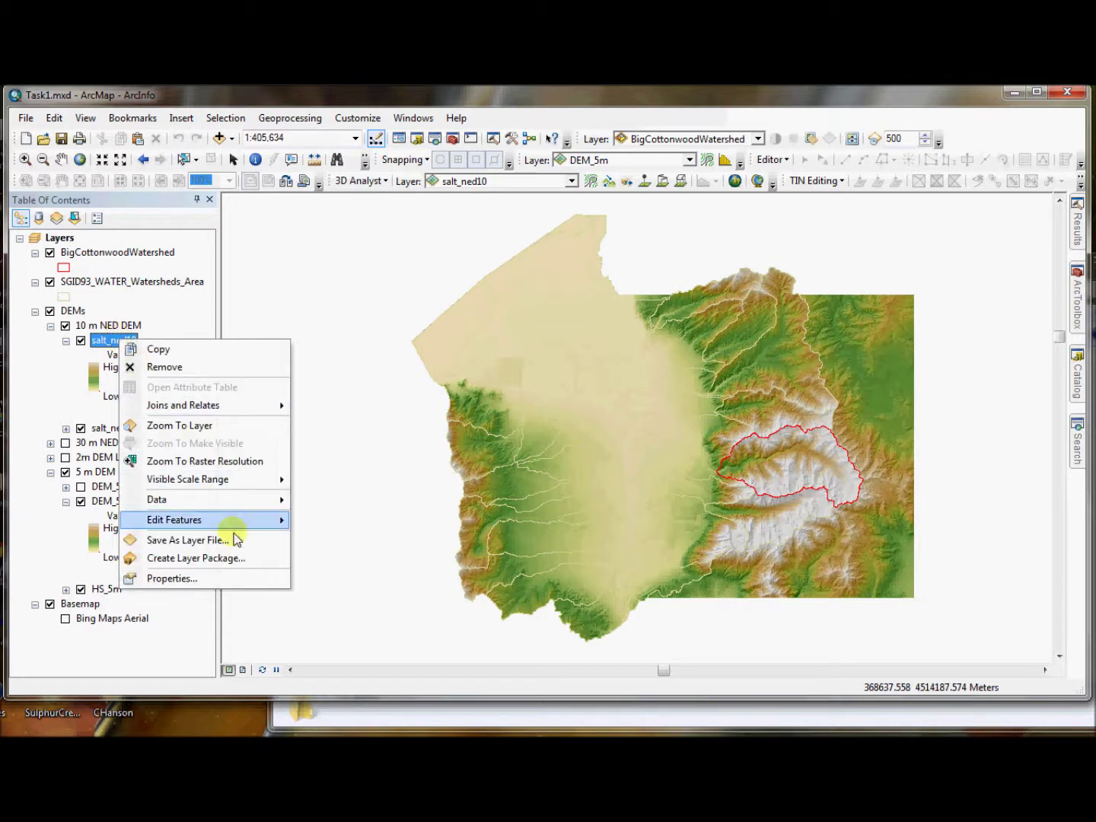
left_click(239, 579)
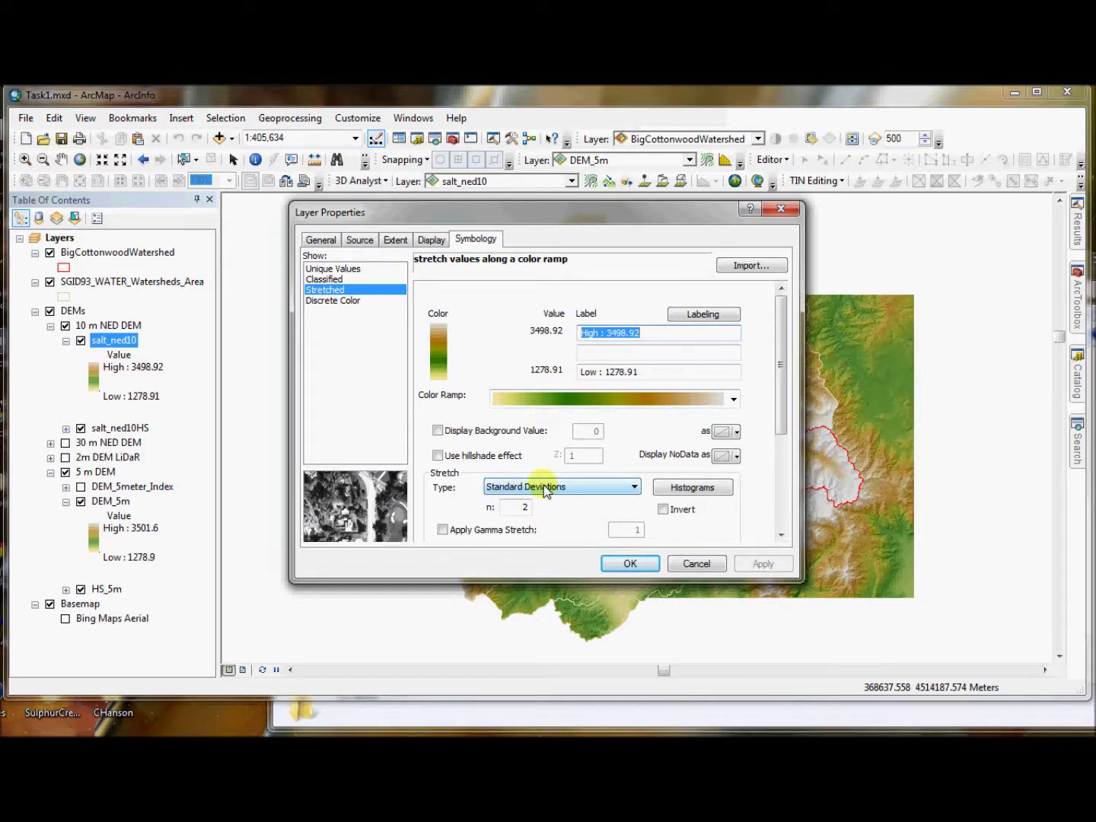
left_click(699, 564)
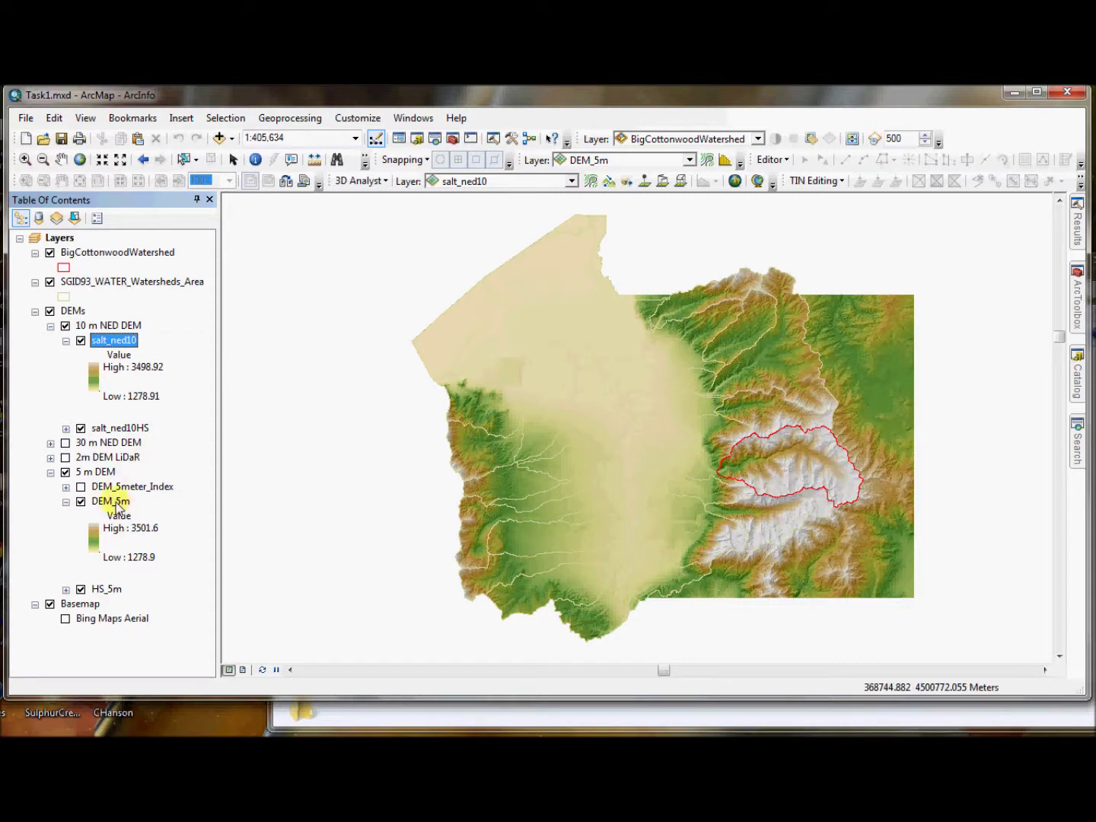
Zoom to the BigCottonwoodWatershed layer and turn off the 10 m NED DEM group
right_click(86, 251)
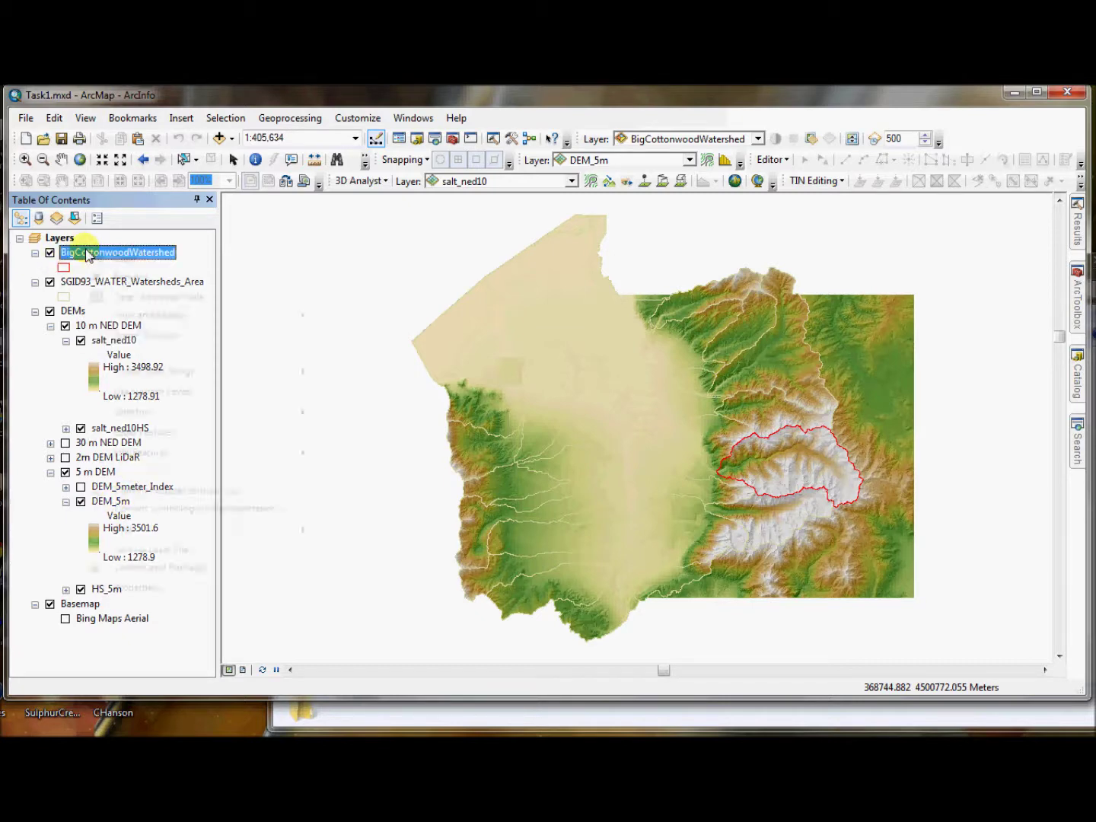
left_click(155, 335)
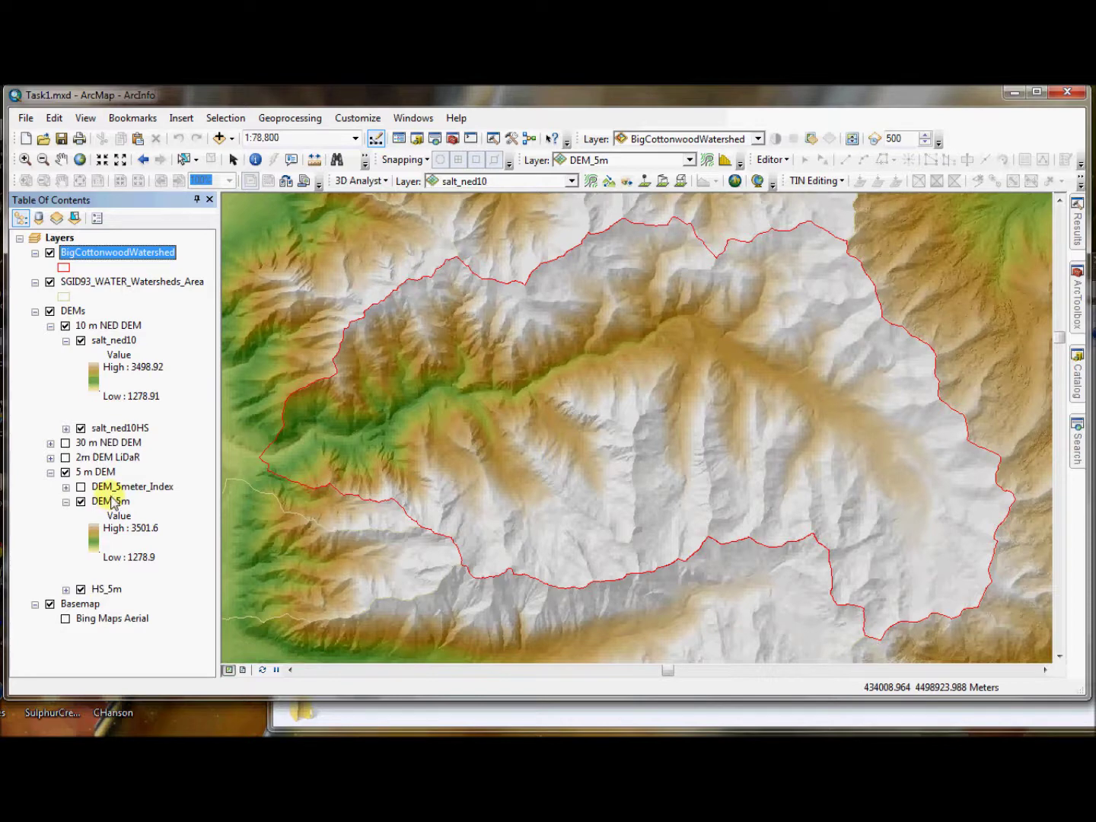
right_click(114, 503)
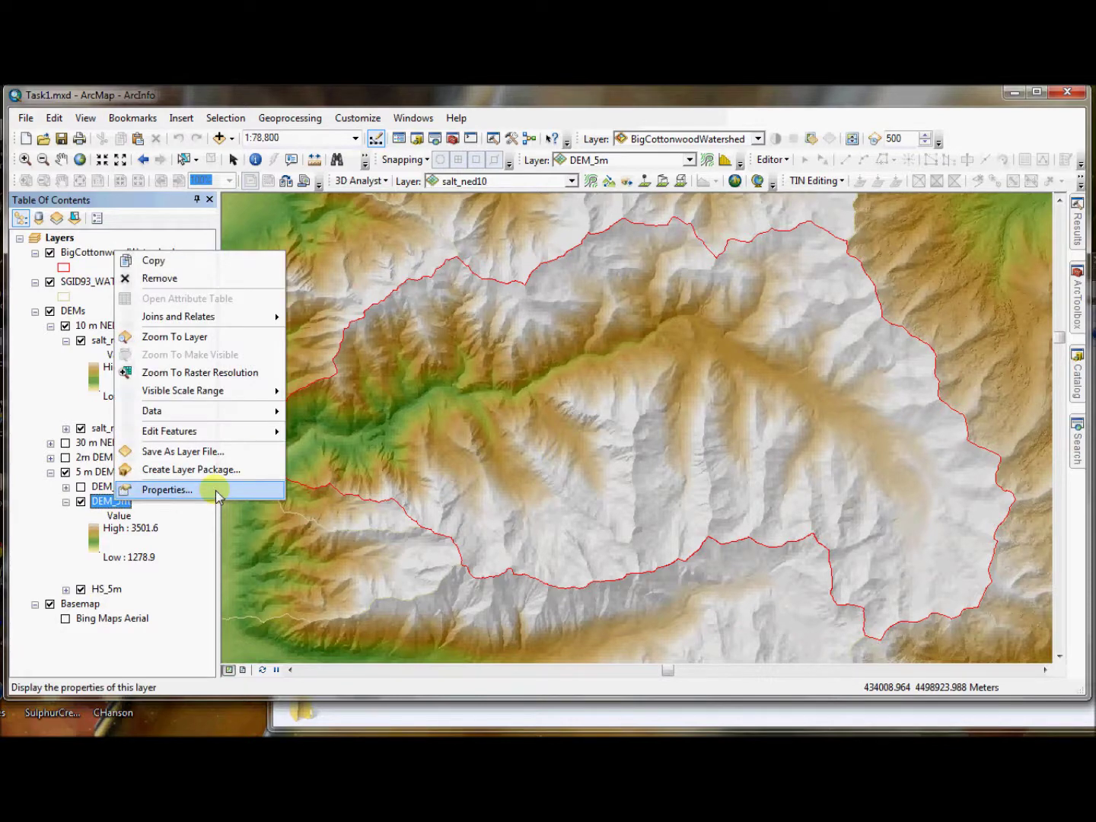
left_click(65, 327)
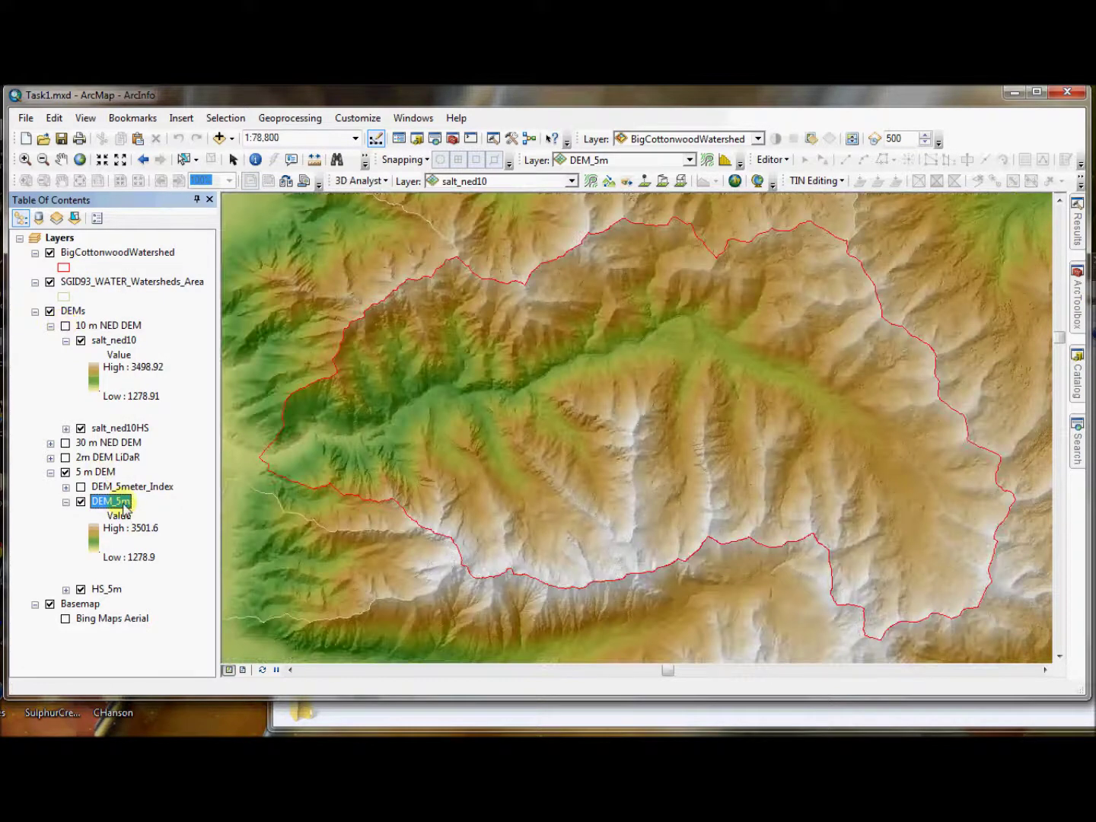
Set the stretch type of the DEM_5m layer's symbology to Minimum-Maximum
right_click(122, 503)
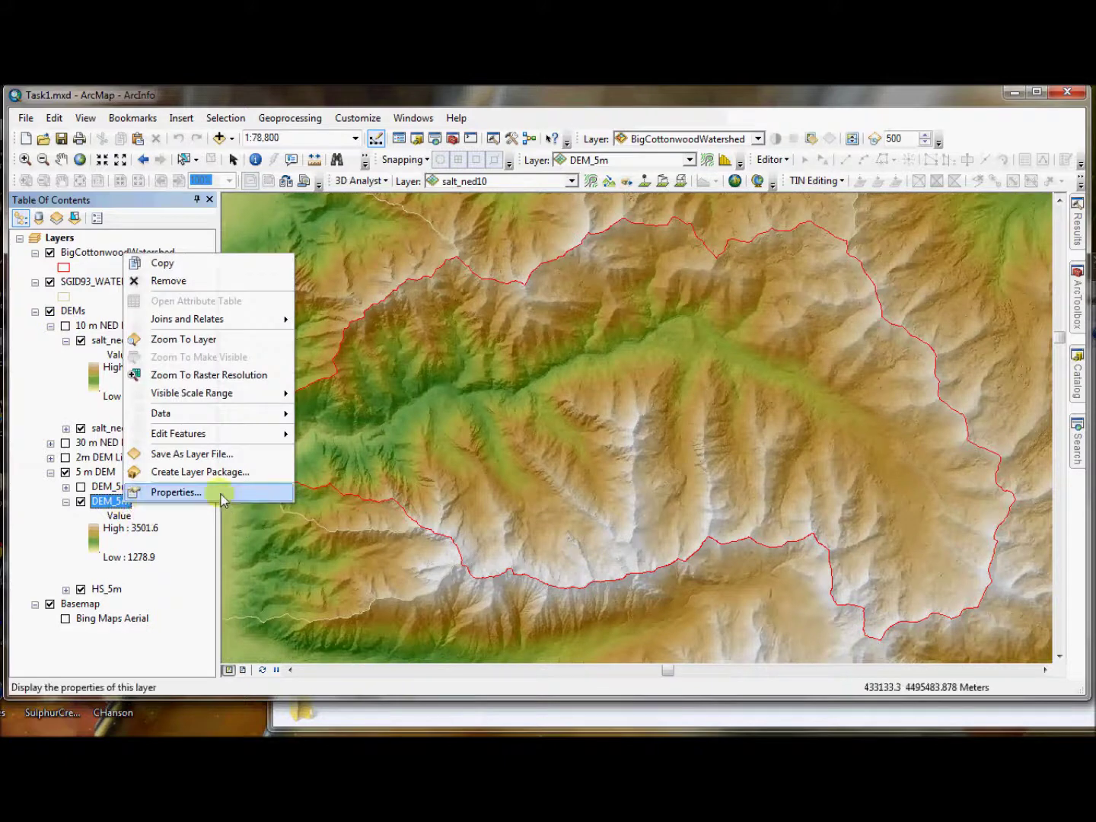
left_click(176, 491)
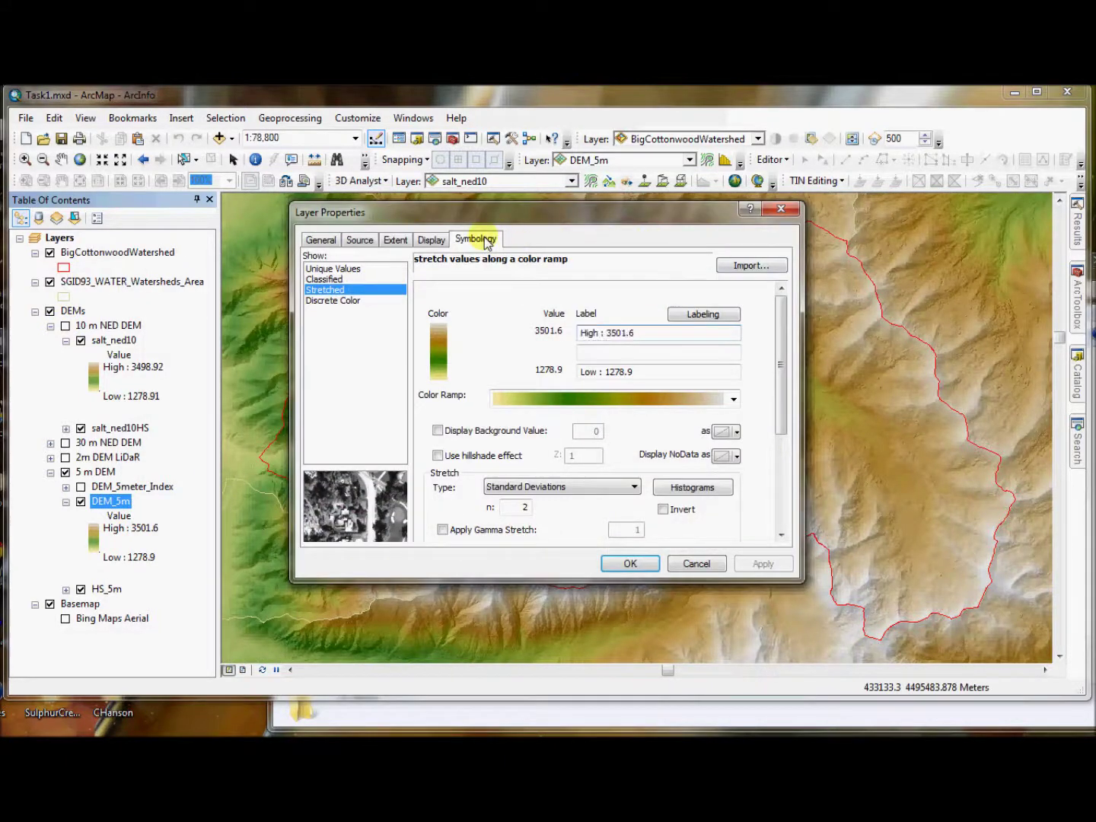
left_click(599, 488)
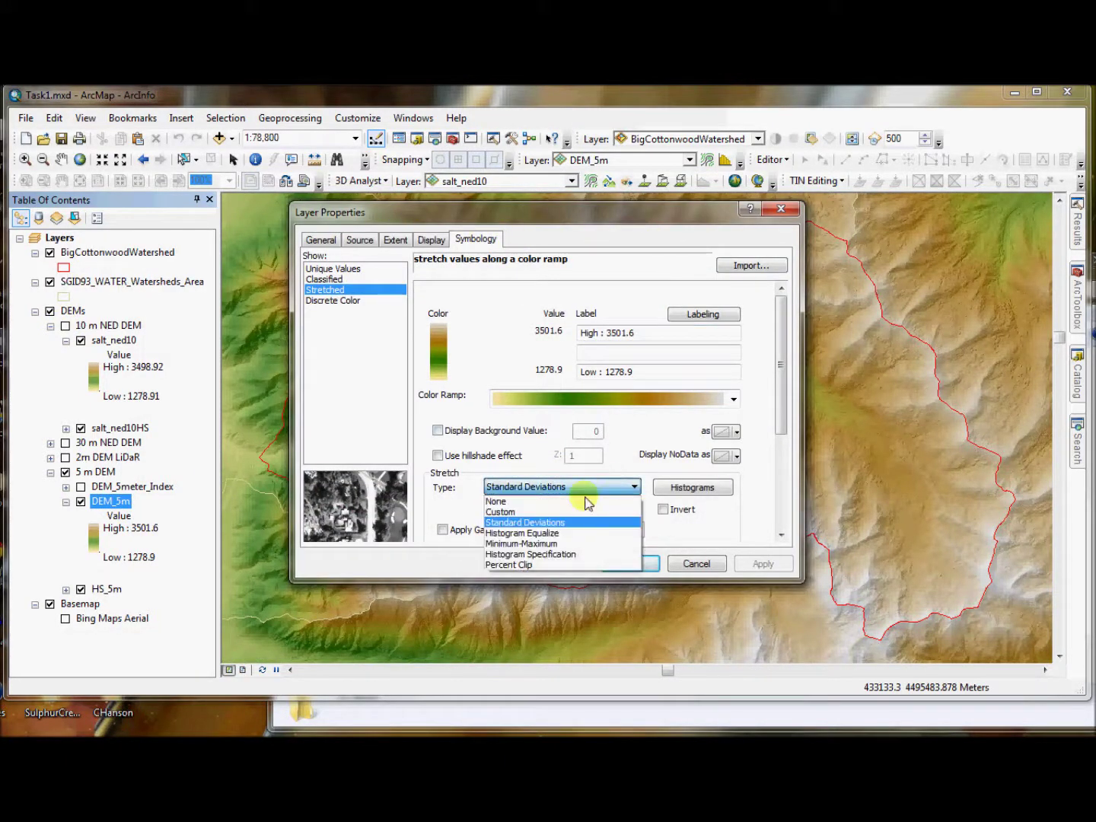
left_click(562, 544)
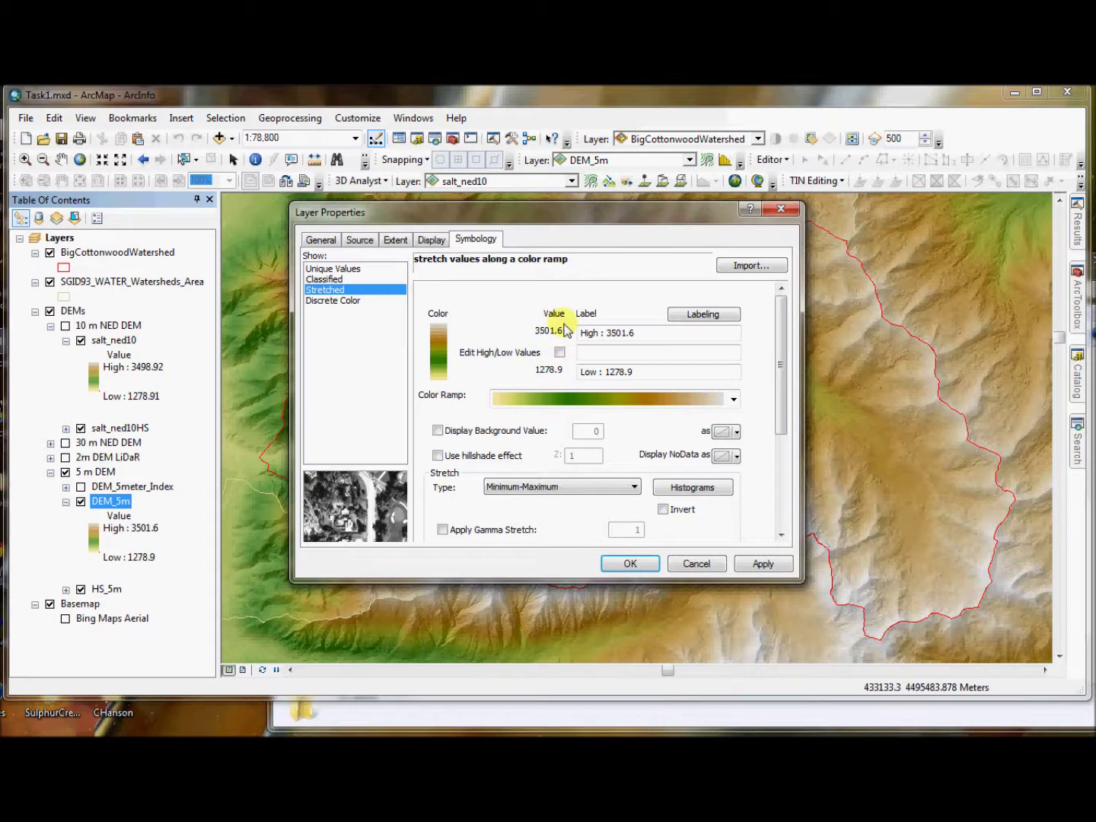
Apply the Minimum-Maximum stretch to DEM_5m and turn on the 10 m NED DEM group, leaving salt_ned10's properties without changes
left_click(631, 564)
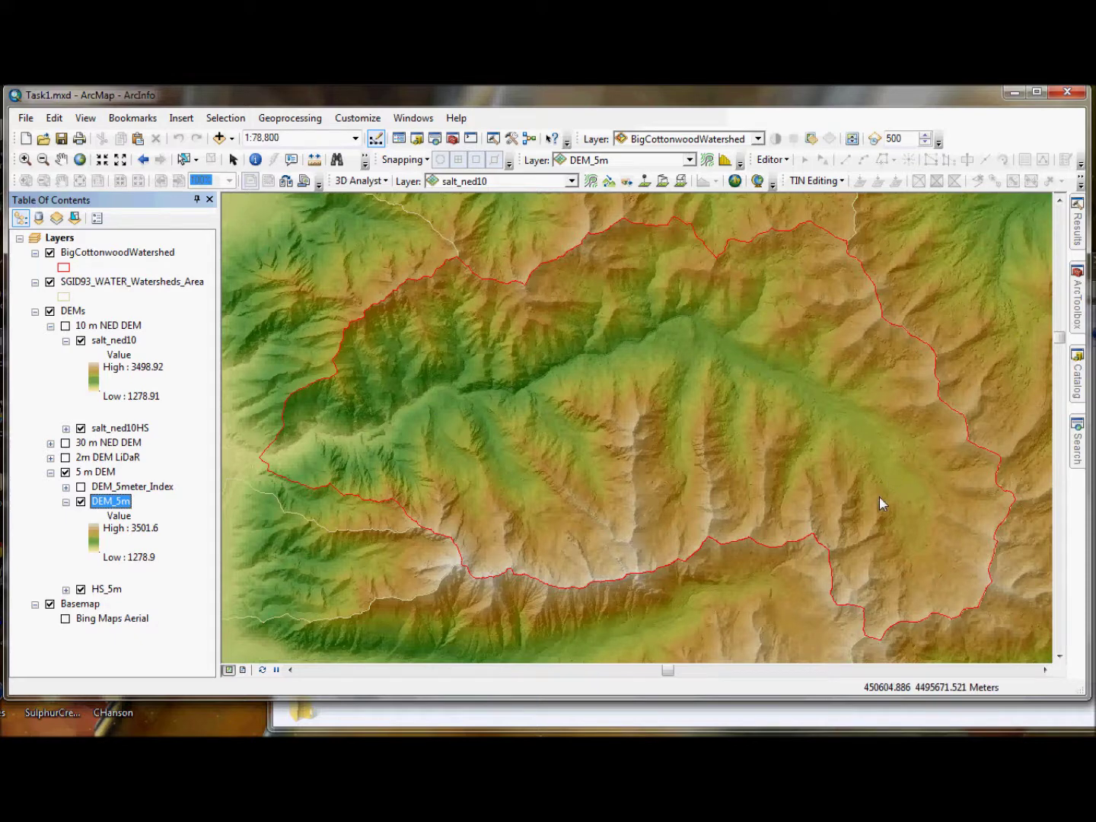
right_click(116, 343)
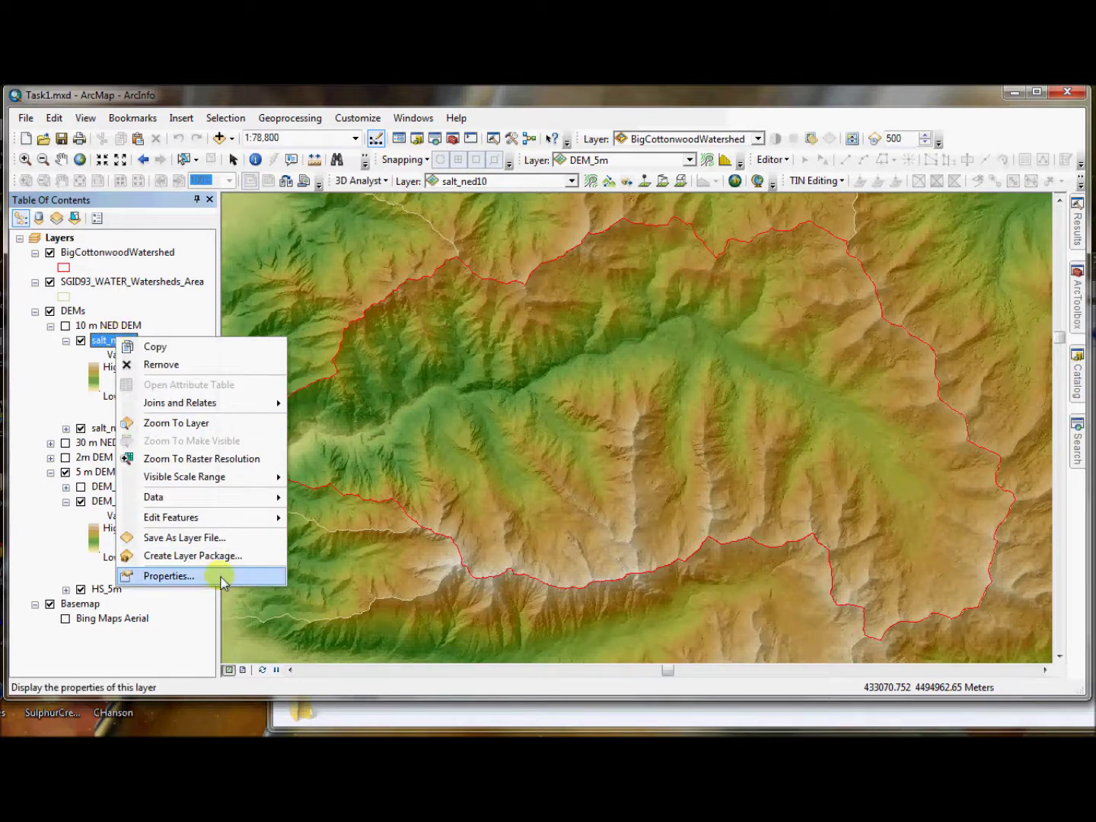
left_click(221, 578)
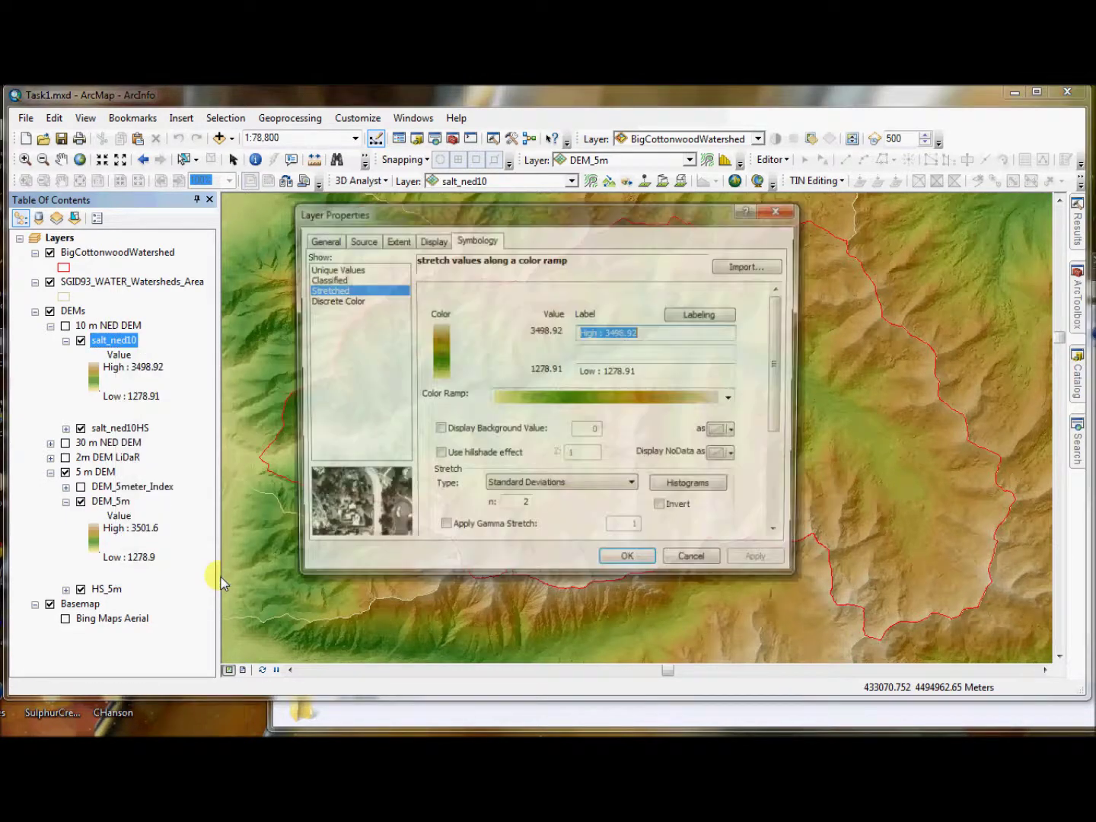
left_click(695, 563)
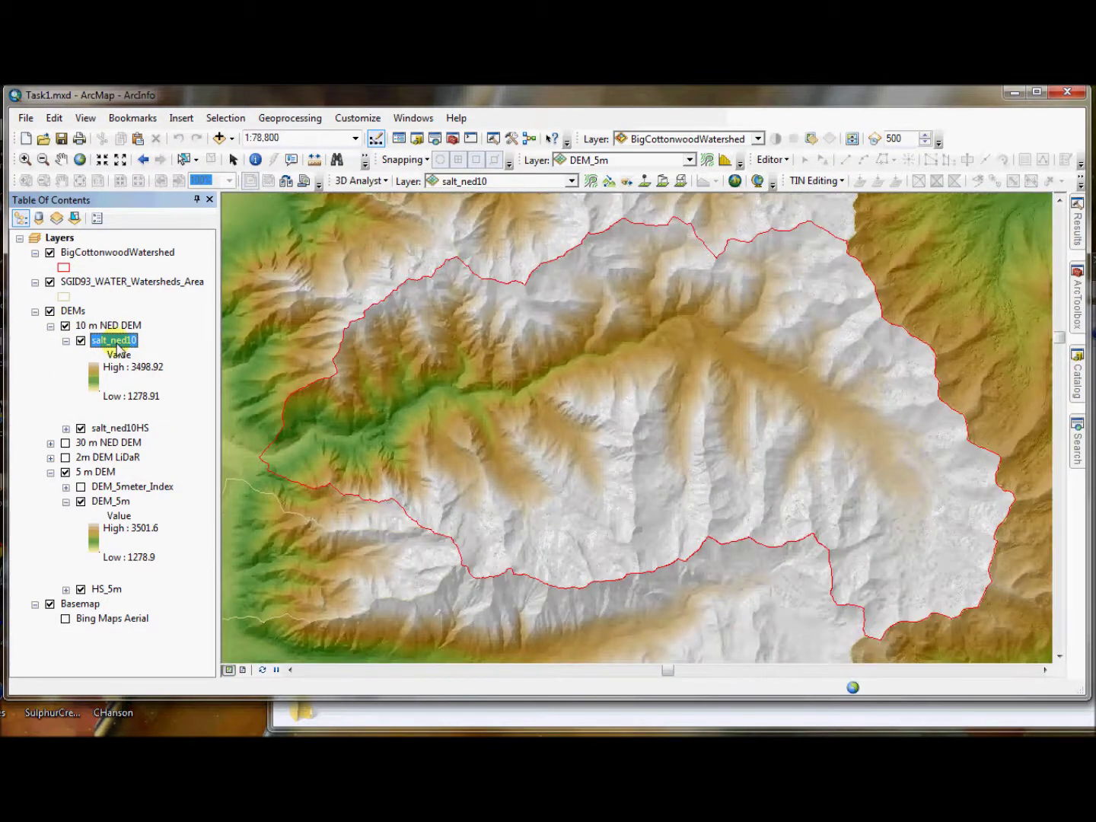
Import the symbology of the DEM_5m layer into salt_ned10 and apply it
right_click(116, 347)
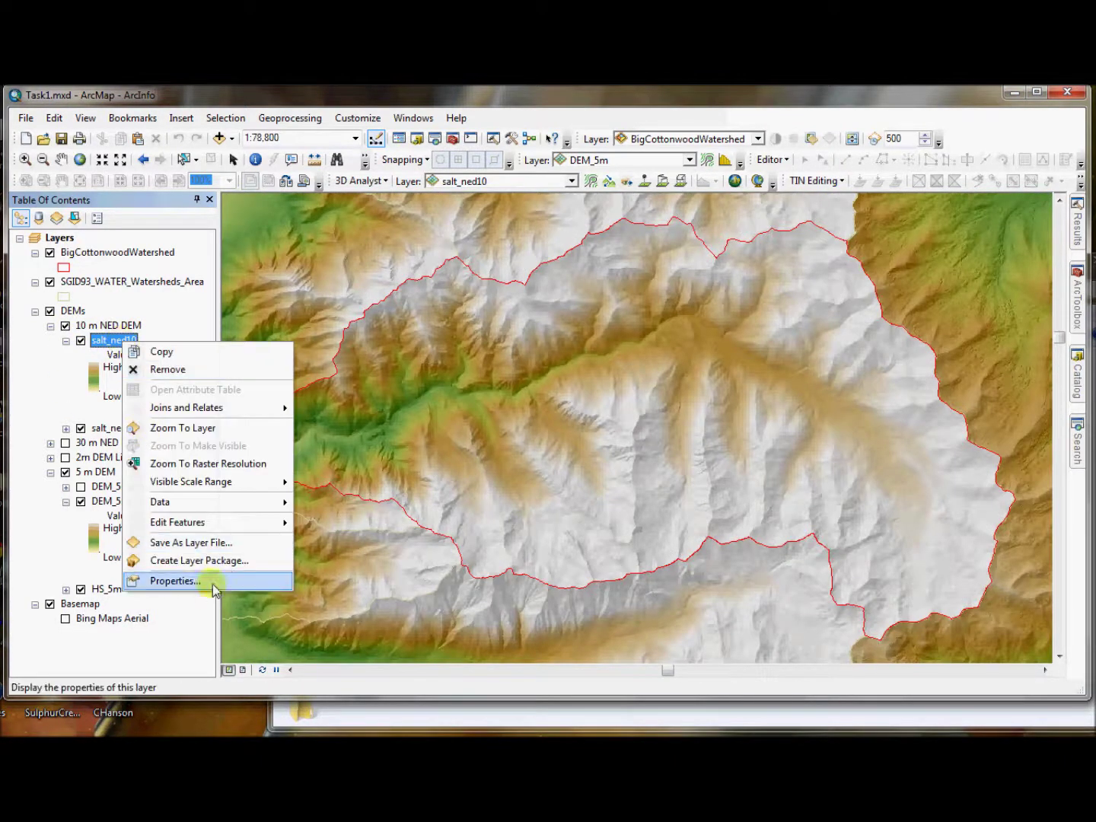
left_click(425, 587)
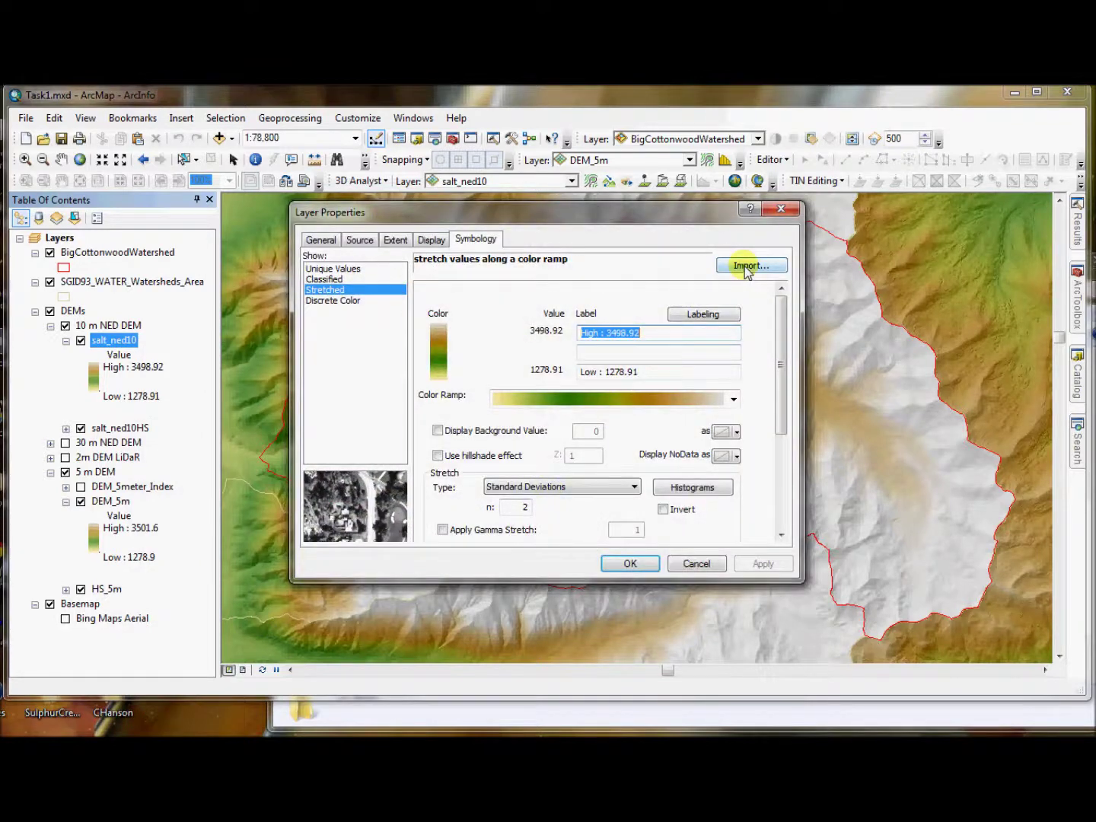
left_click(749, 266)
left_click(619, 378)
left_click(575, 399)
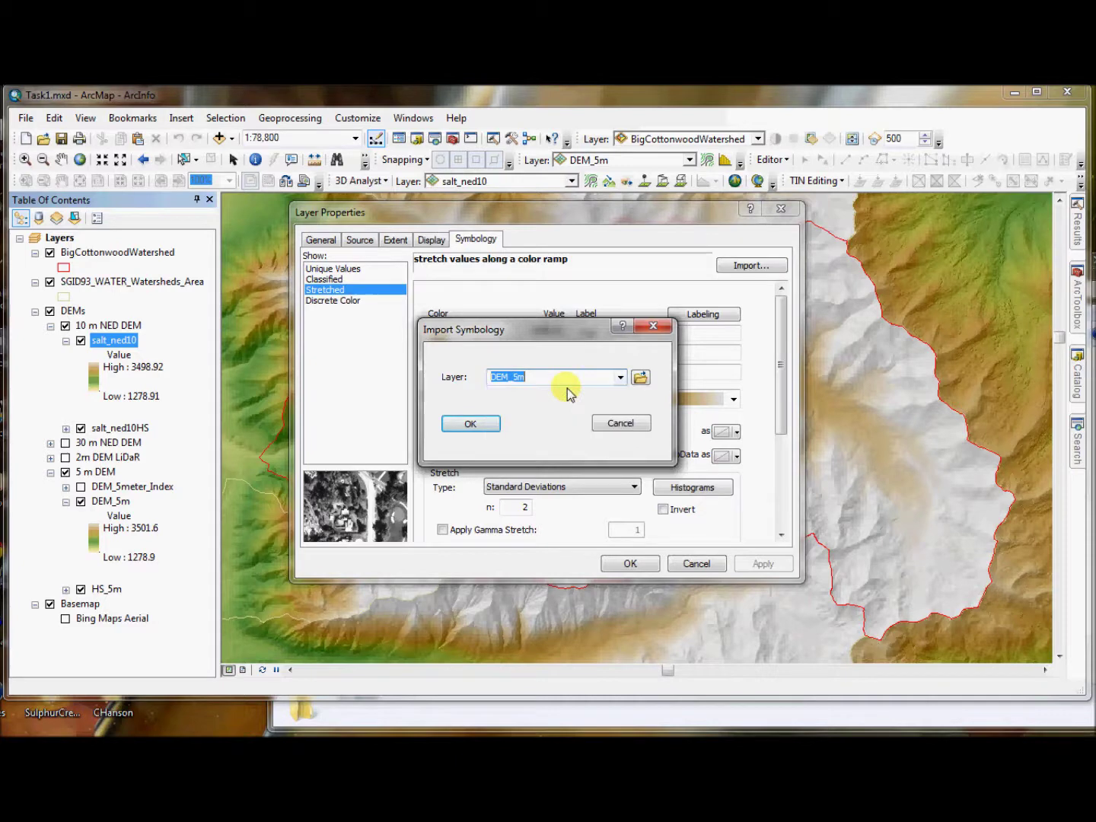
left_click(490, 426)
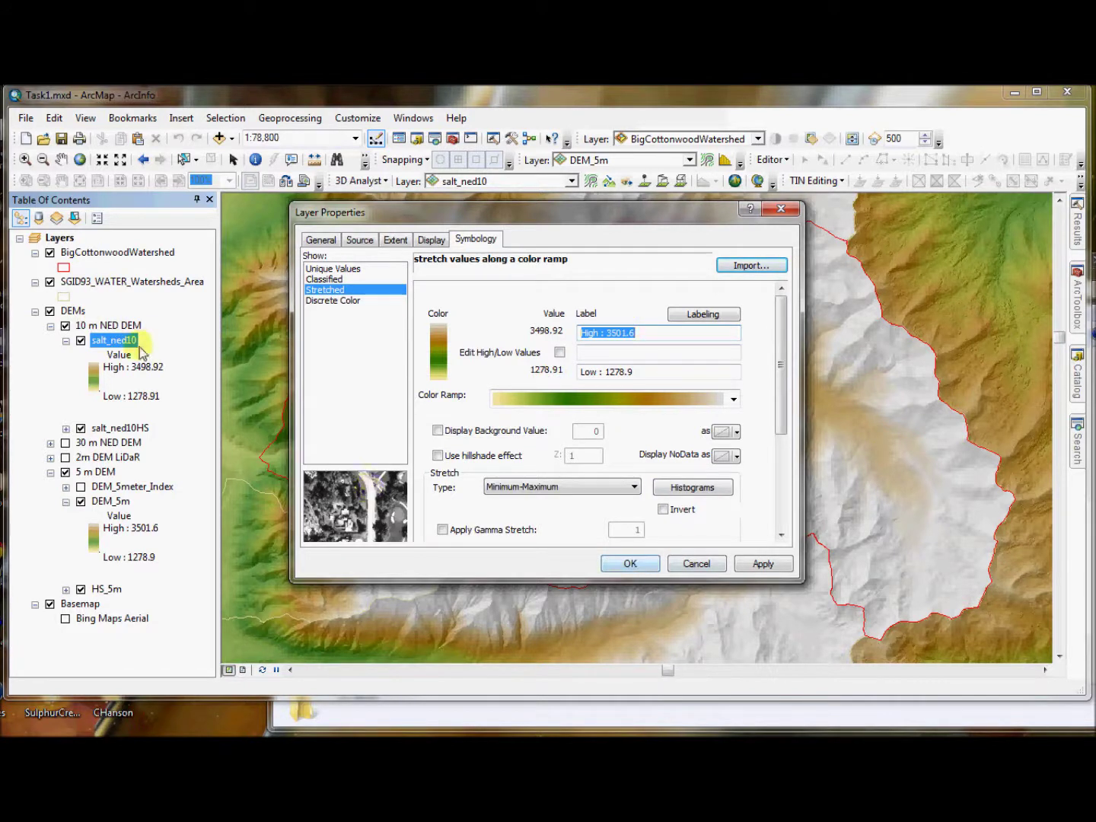
left_click(631, 564)
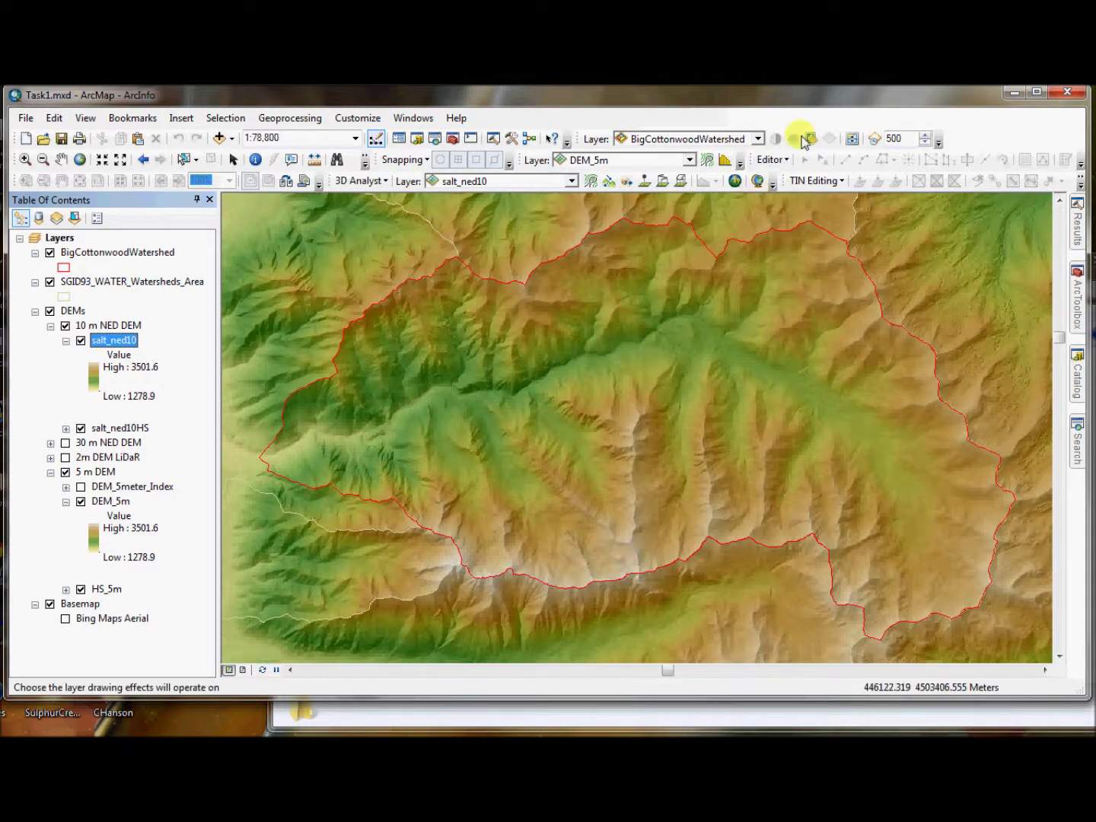
Set the 10 m NED DEM group as the target layer for the drawing effects
left_click(743, 142)
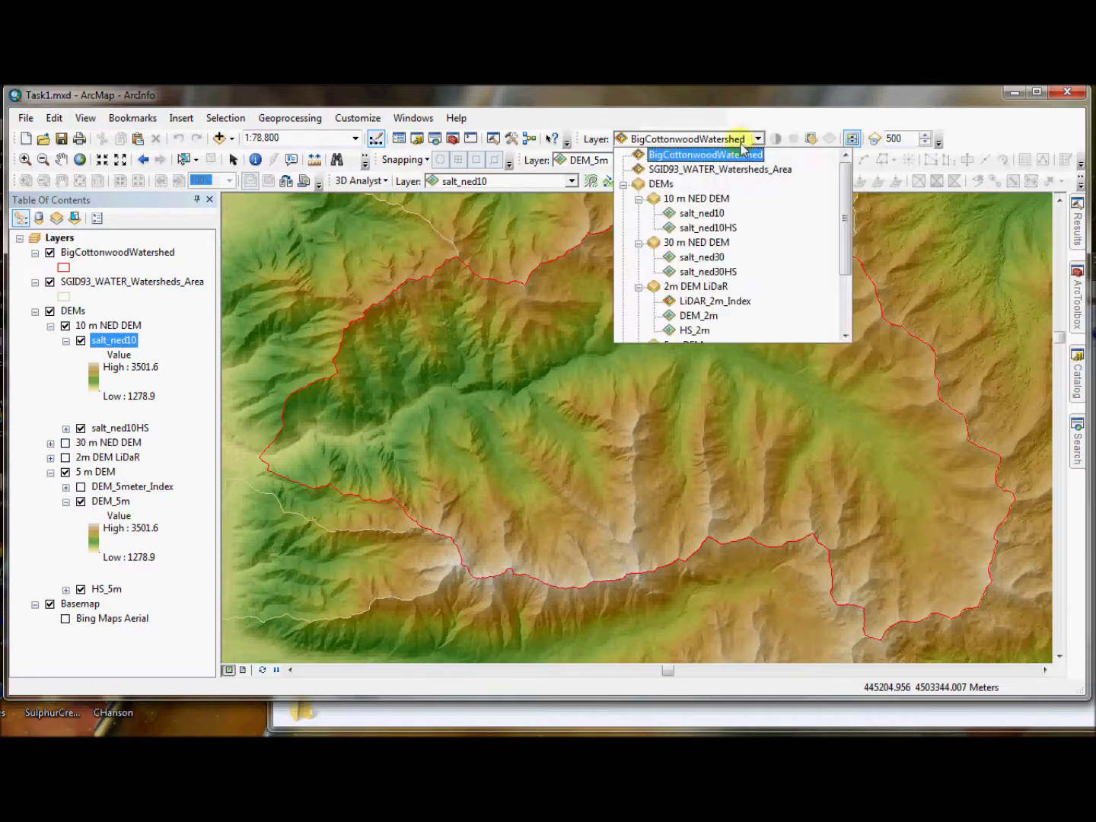
left_click(698, 200)
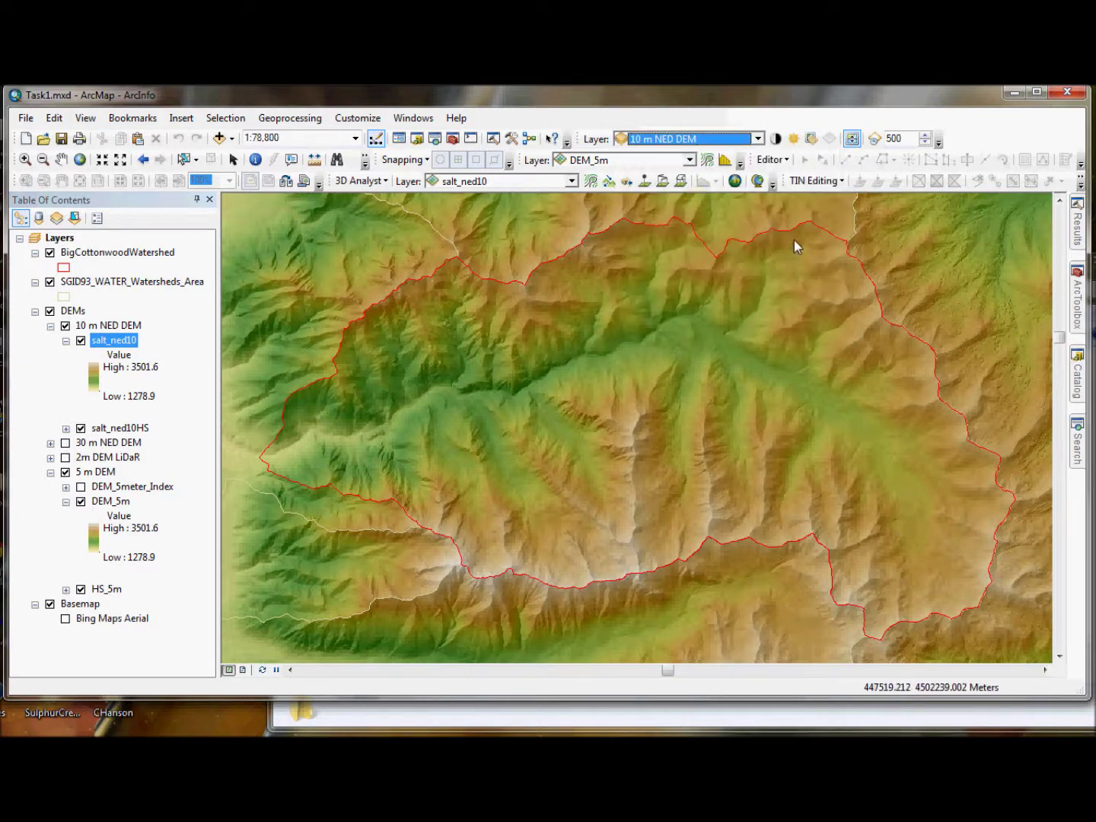
left_click(819, 257)
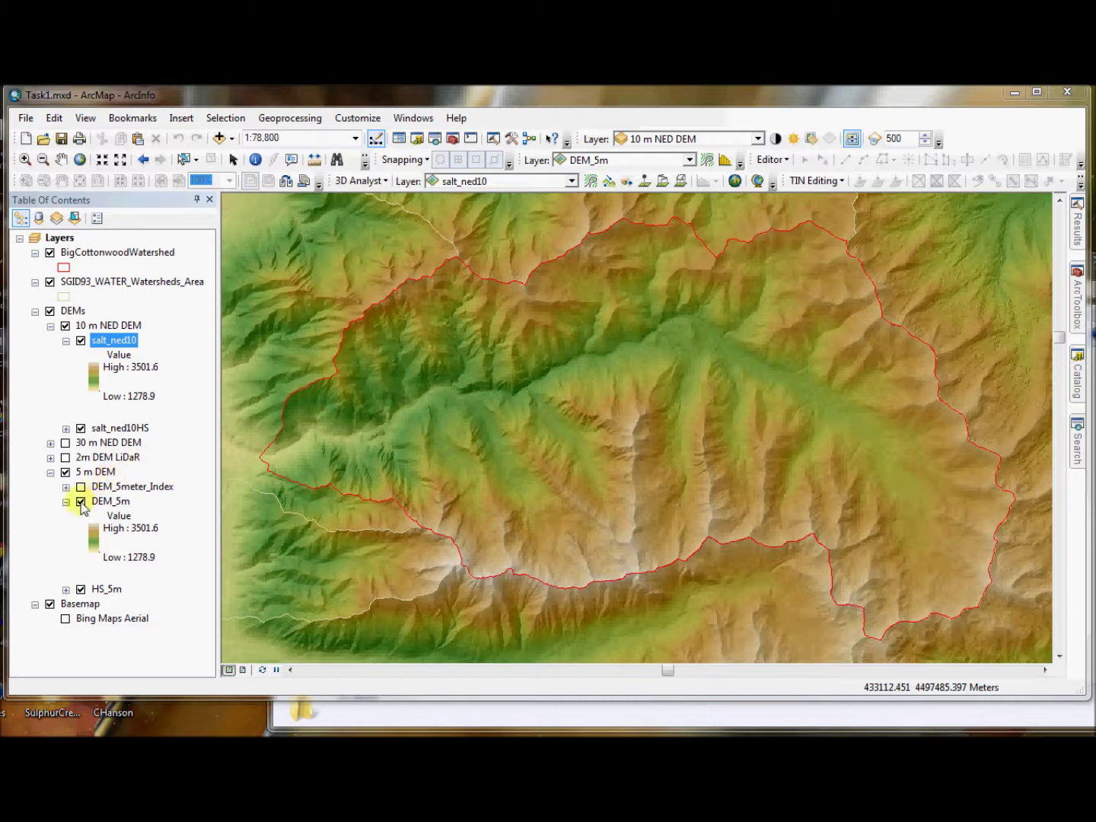
Hide DEM_5m and the 10 m NED DEM group to view the 5 m hillshade alone, and turn DEM_5m back on
left_click(81, 502)
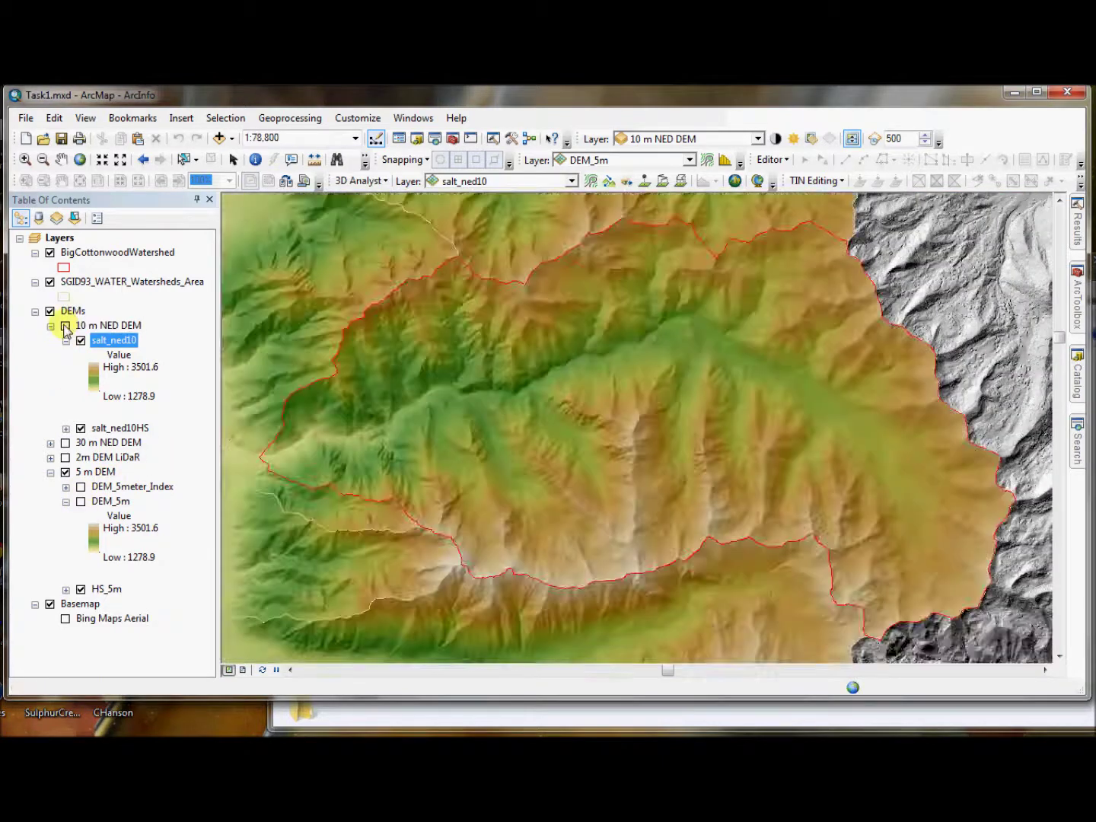
left_click(65, 326)
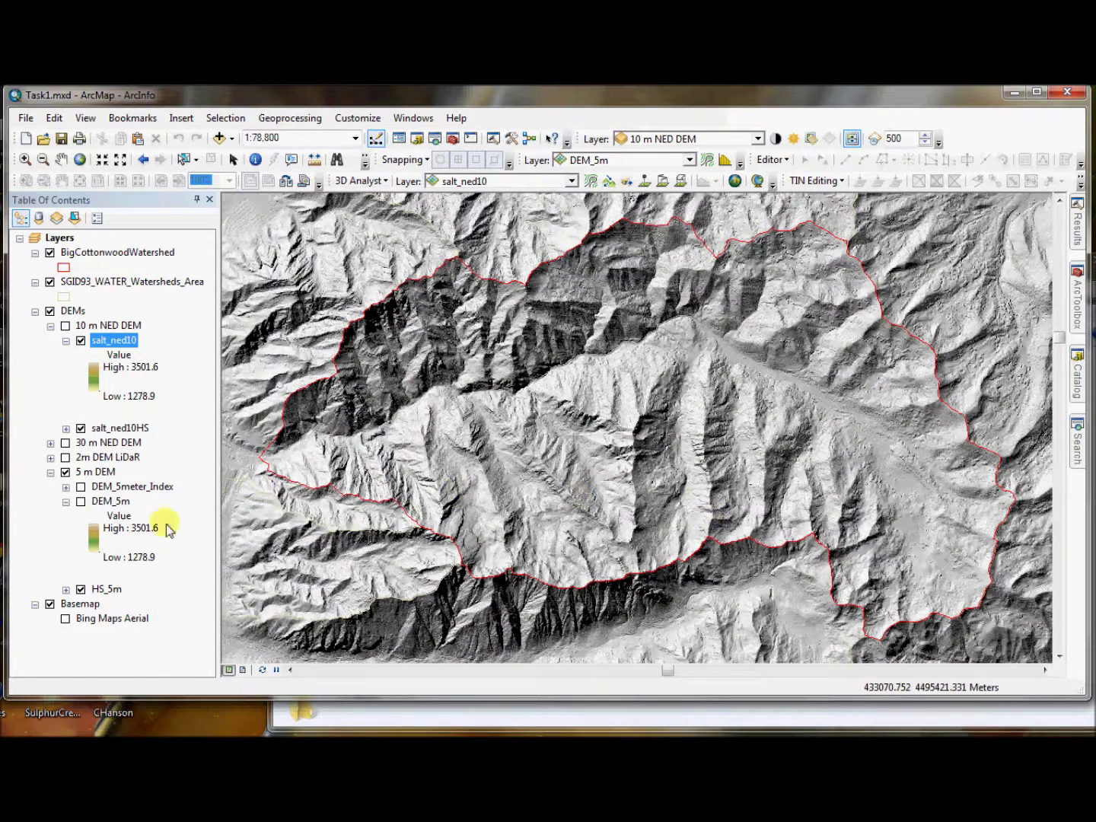
left_click(80, 502)
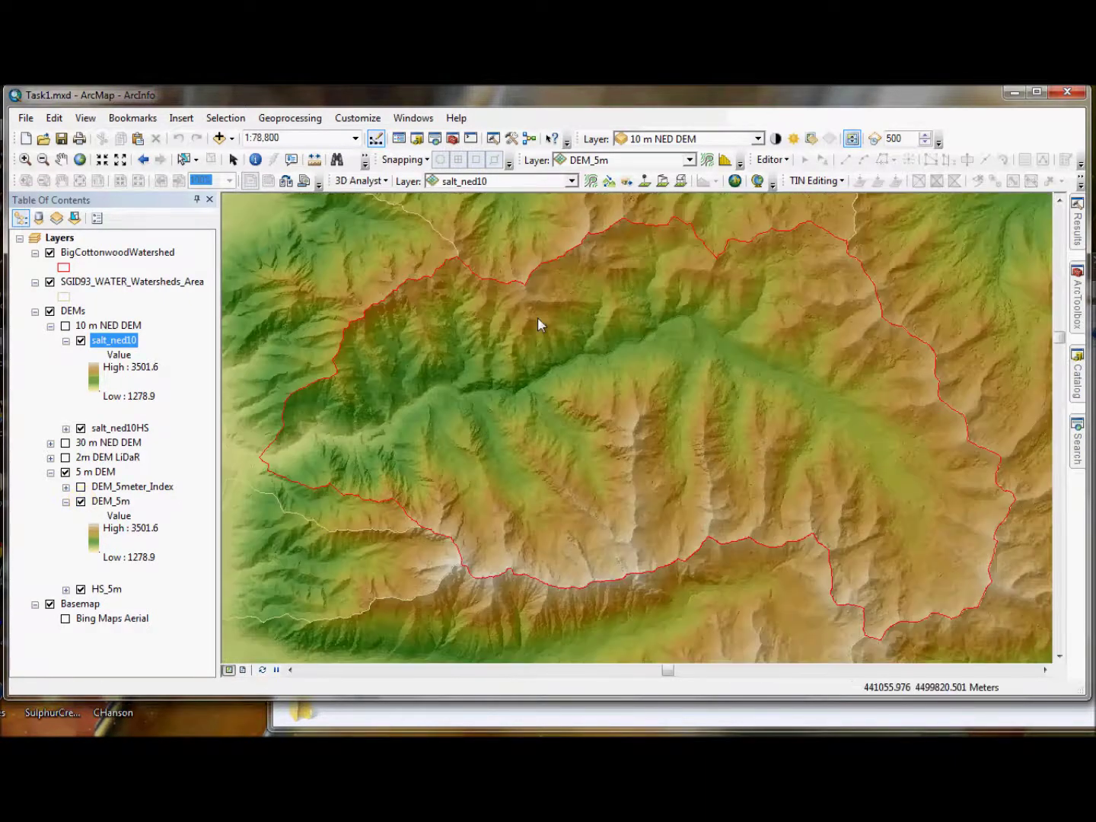